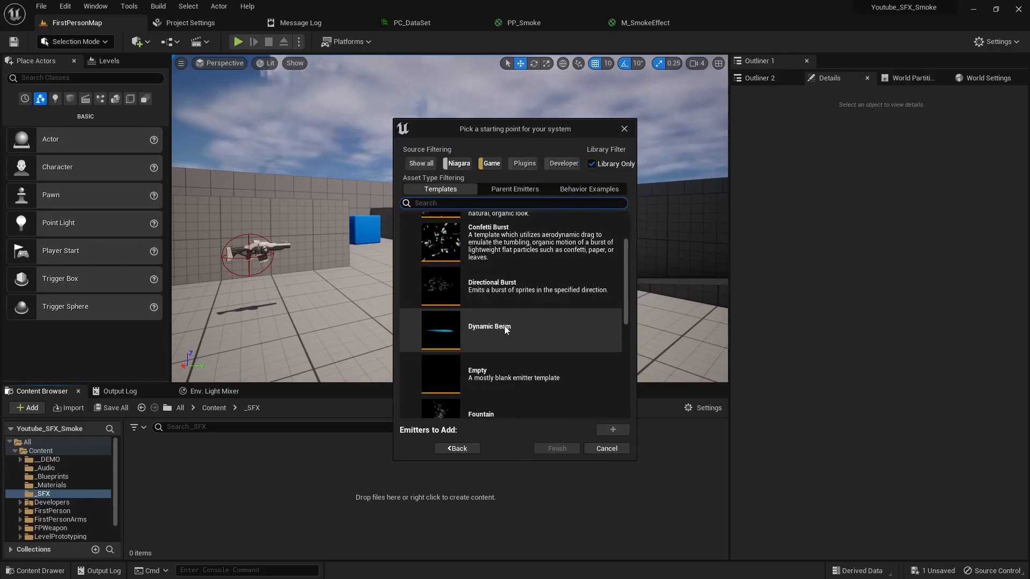
# Create a Niagara system from the Fountain template in the _SFX folder and name it NS_SmokeSystem.
pyautogui.click(460, 317)
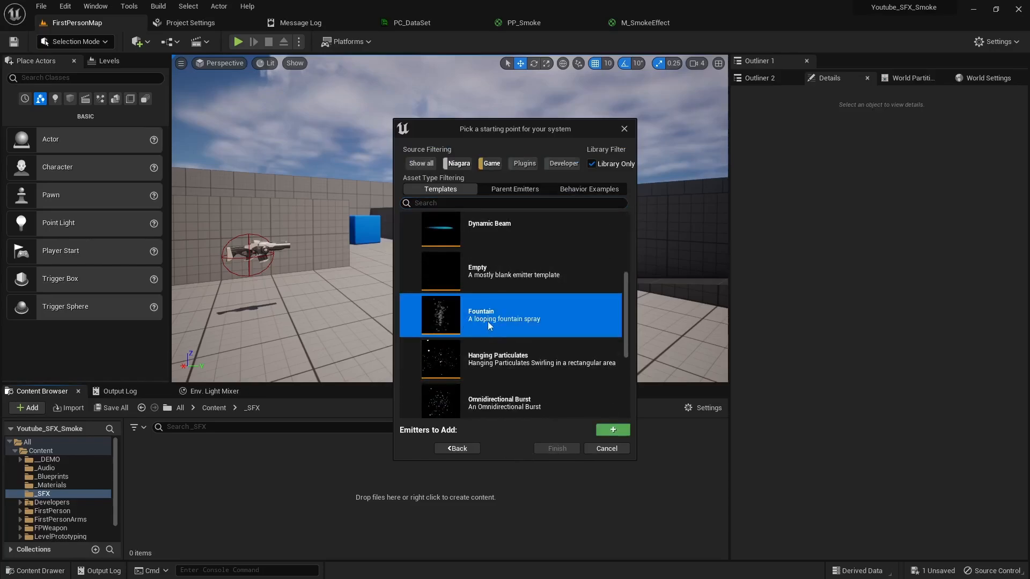
pyautogui.click(613, 430)
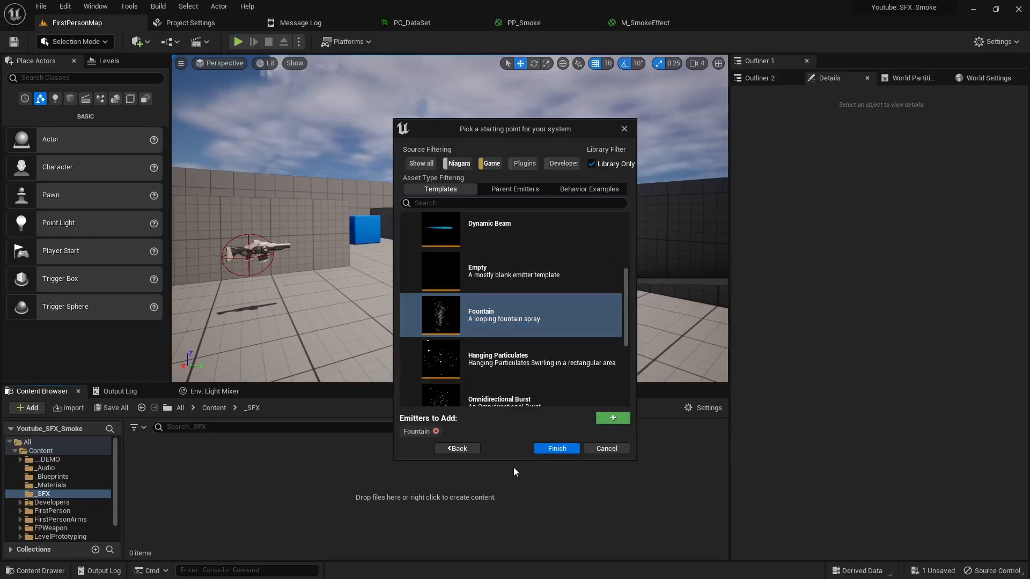
pyautogui.click(557, 449)
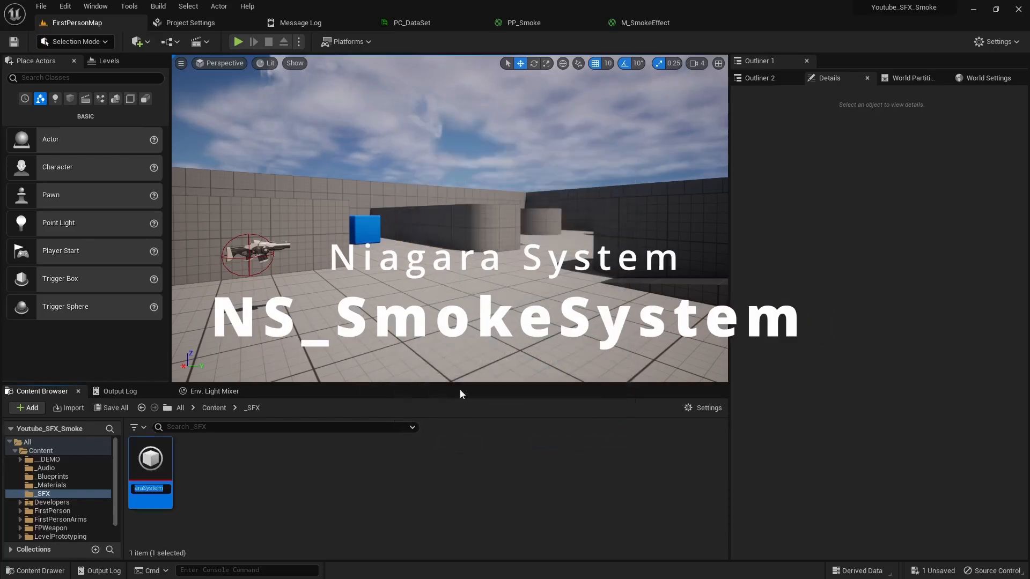
pyautogui.write('NS_Sm')
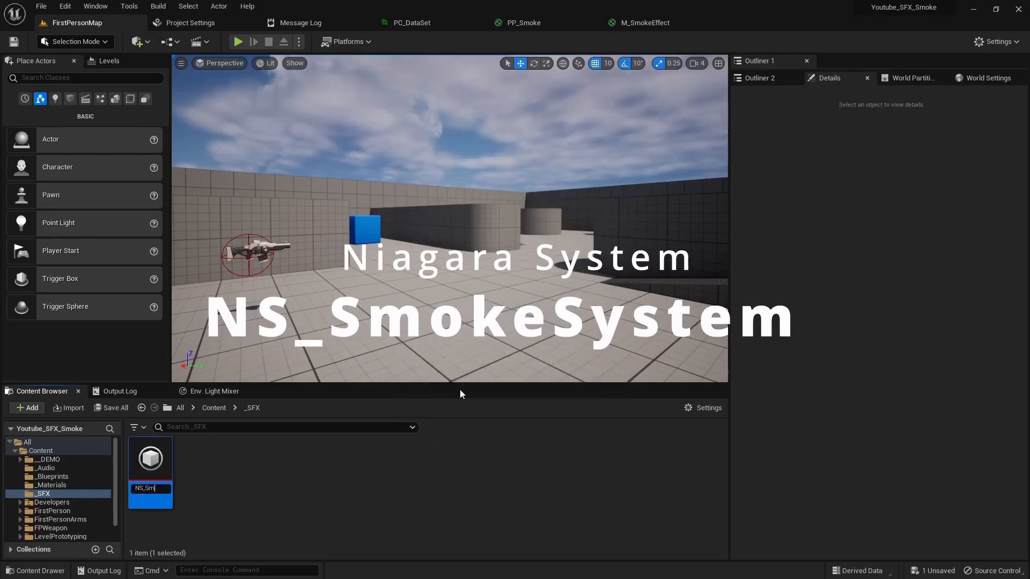
pyautogui.write('okeSystem')
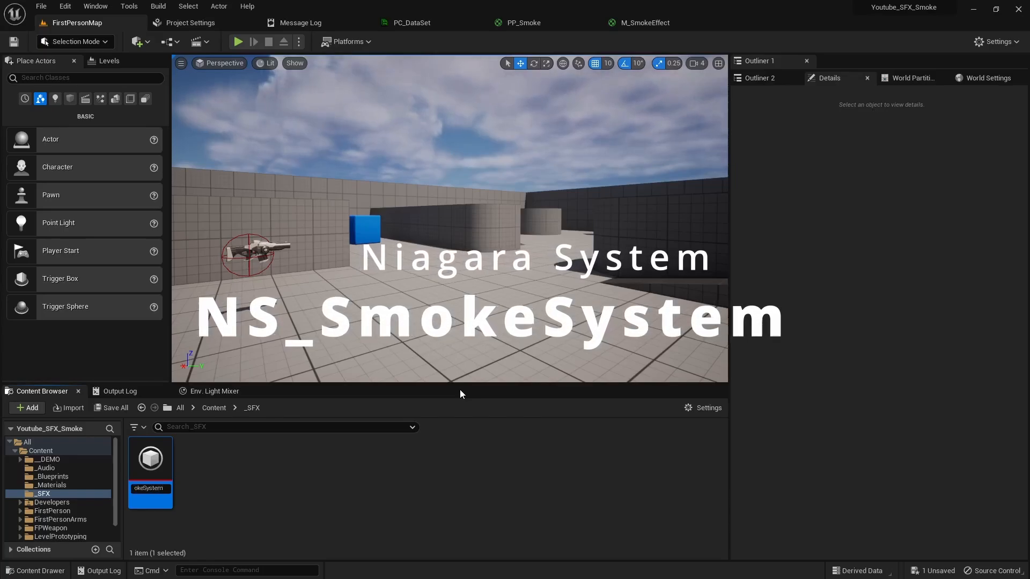
pyautogui.press('Return')
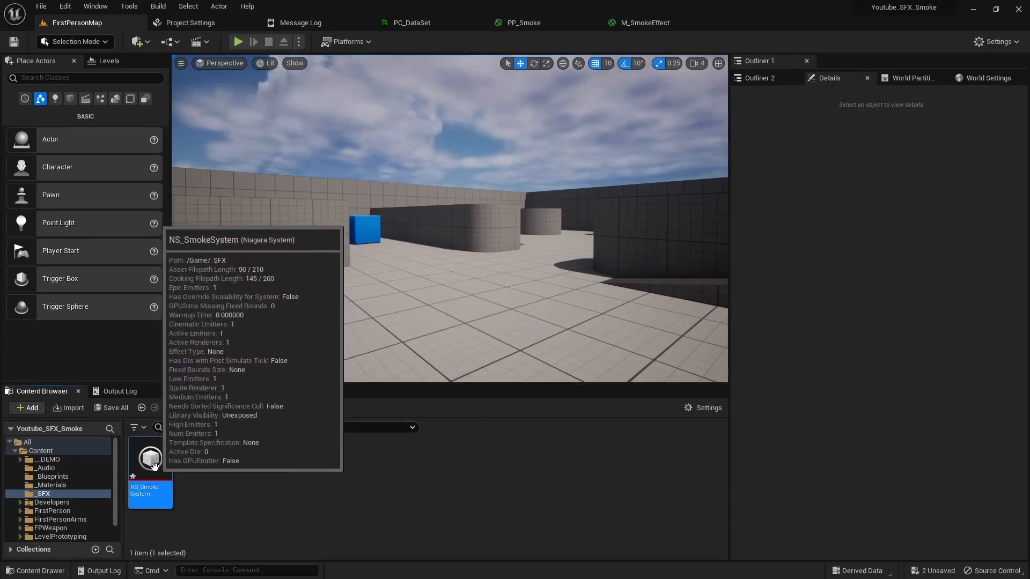
# Place NS_SmokeSystem on the floor of the level and play the level briefly to preview it.
pyautogui.moveTo(155, 461); pyautogui.dragTo(452, 293)
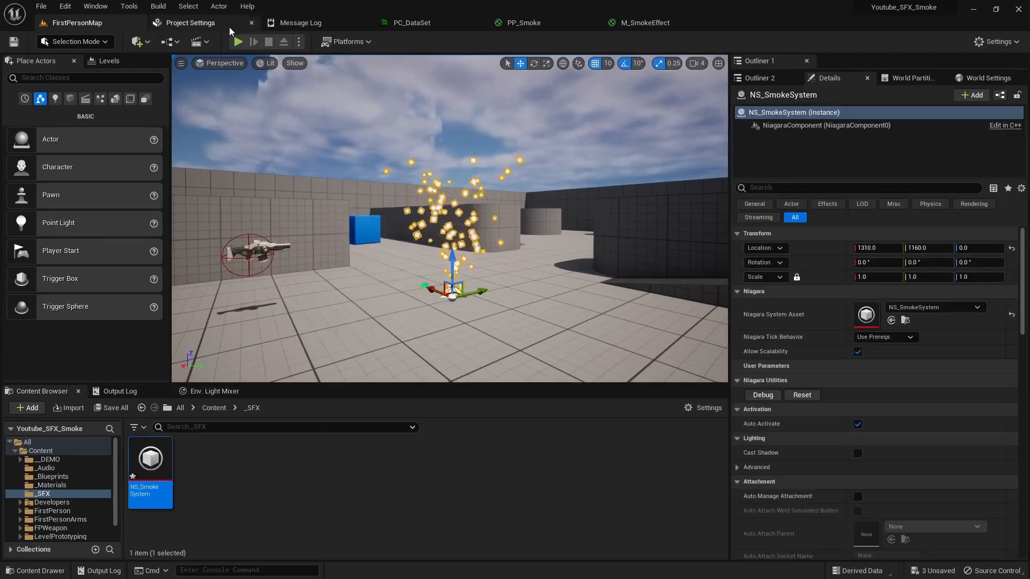
pyautogui.click(238, 42)
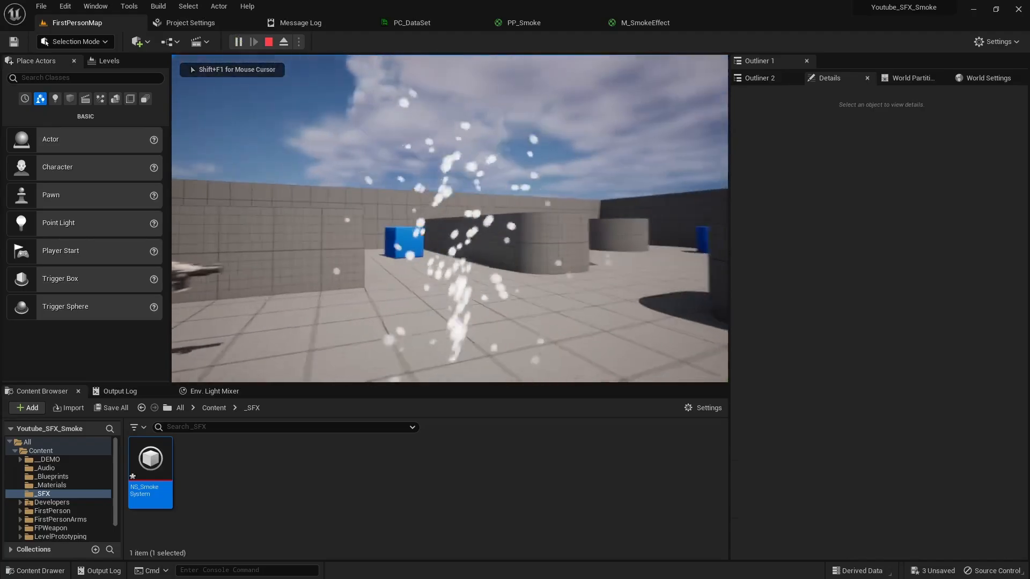
pyautogui.press('Escape')
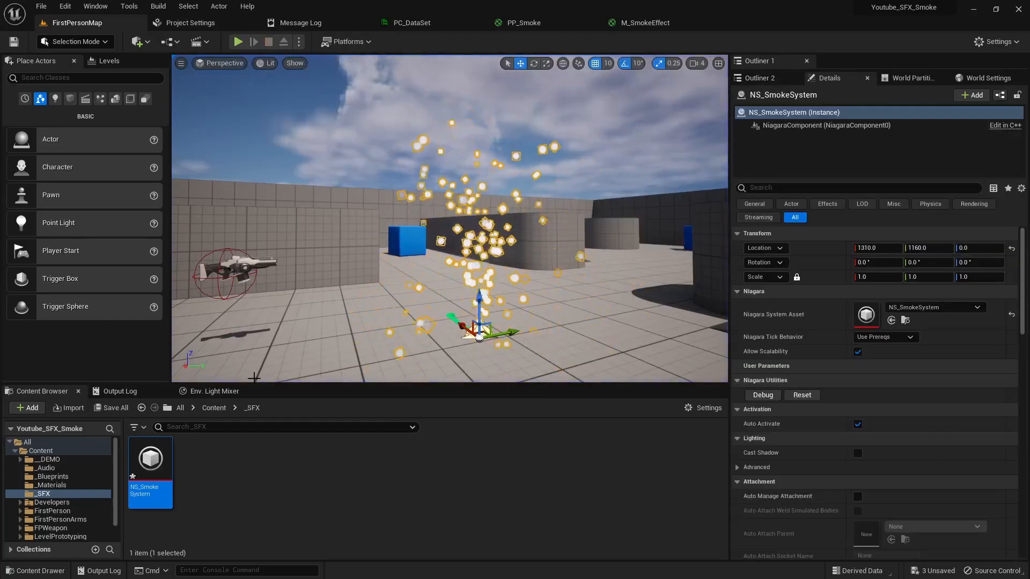
# Open NS_SmokeSystem for editing and delete the Gravity Force module from the Fountain emitter.
pyautogui.doubleClick(149, 456)
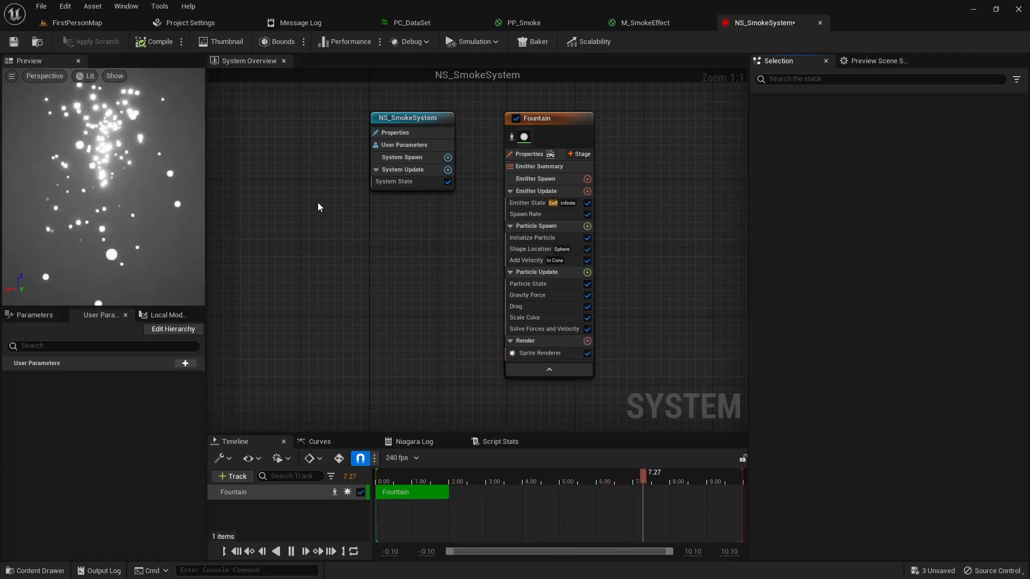
pyautogui.click(535, 296)
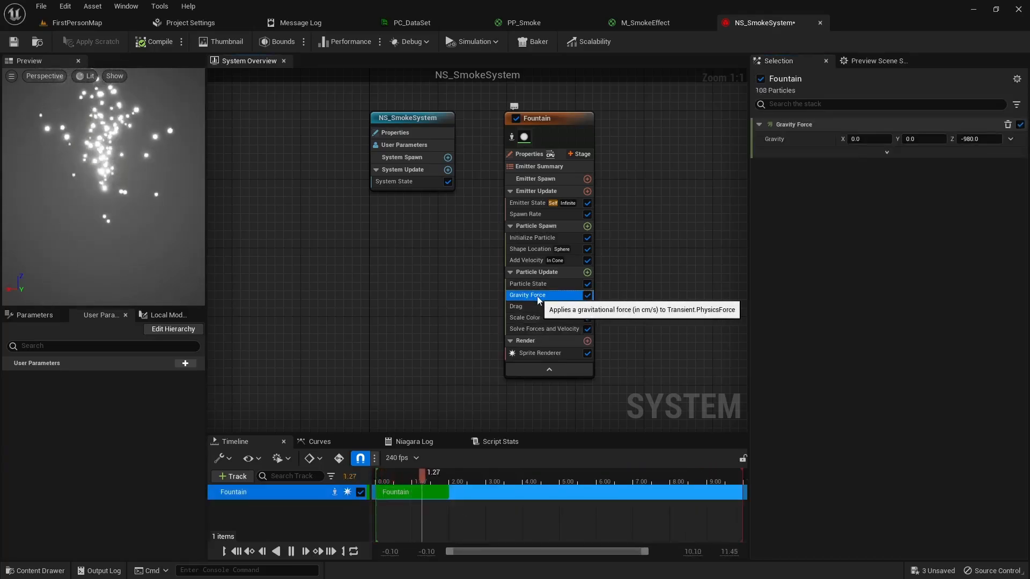
pyautogui.rightClick(542, 297)
pyautogui.click(574, 462)
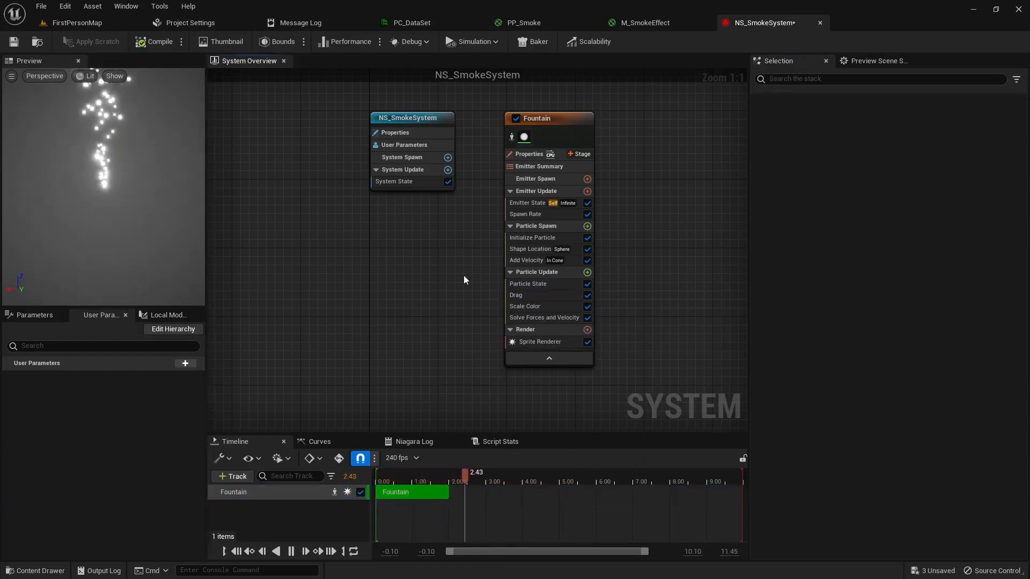
# In the Fountain's Emitter State, set Loop Behavior to Once and Loop Duration to 5.
pyautogui.click(529, 203)
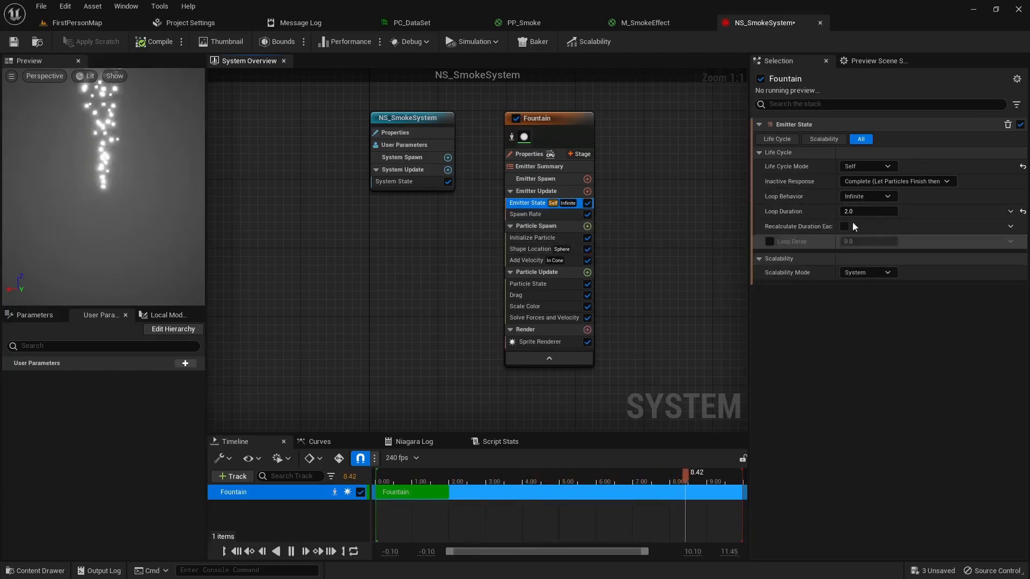
pyautogui.click(879, 197)
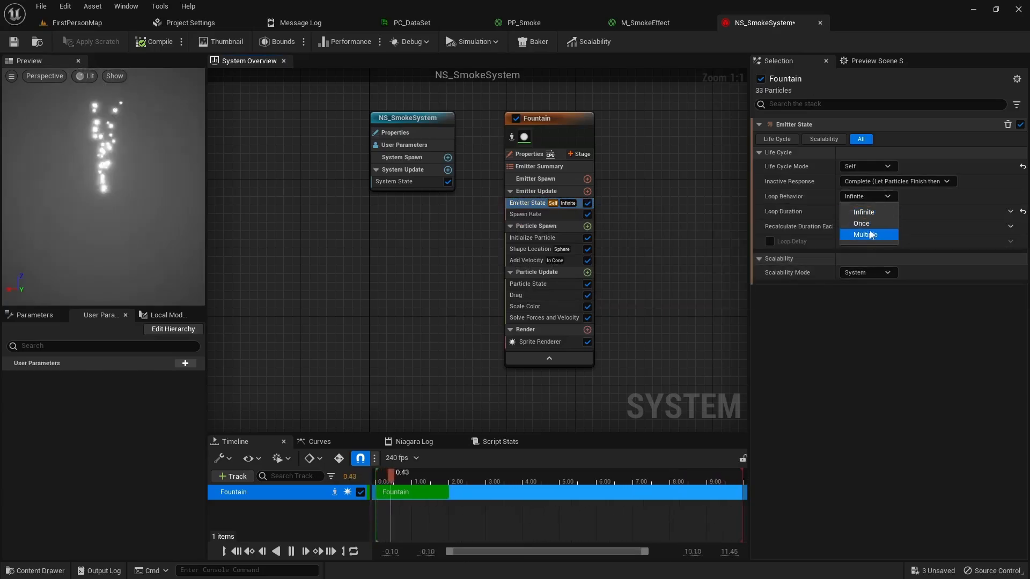
pyautogui.click(866, 224)
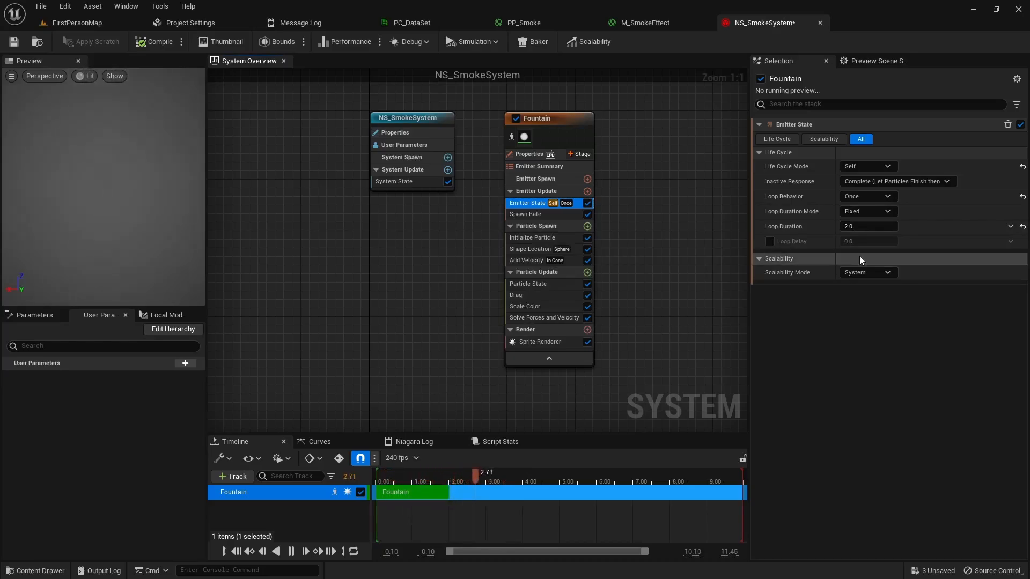
pyautogui.click(859, 227)
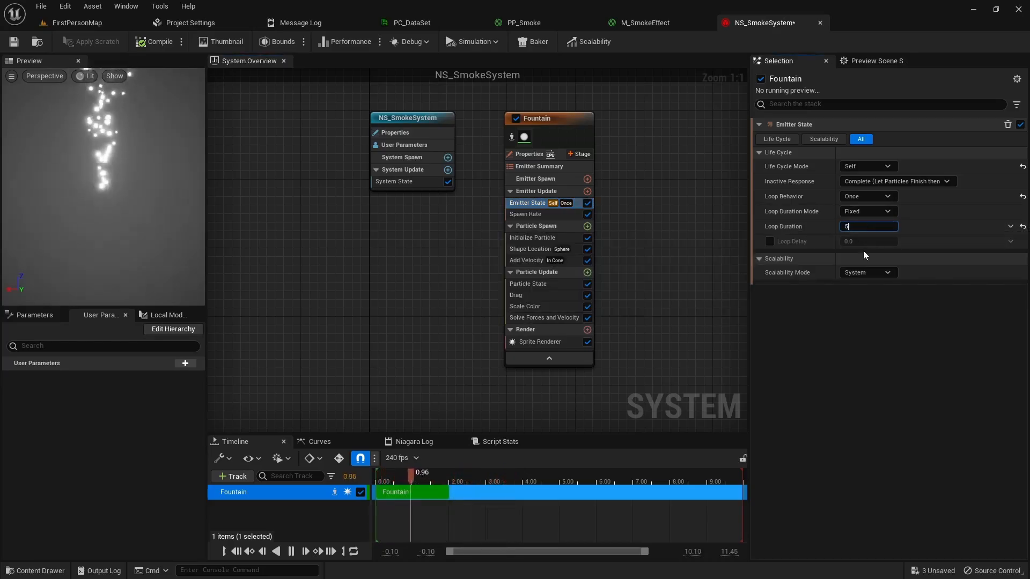
pyautogui.write('5')
pyautogui.press('Return')
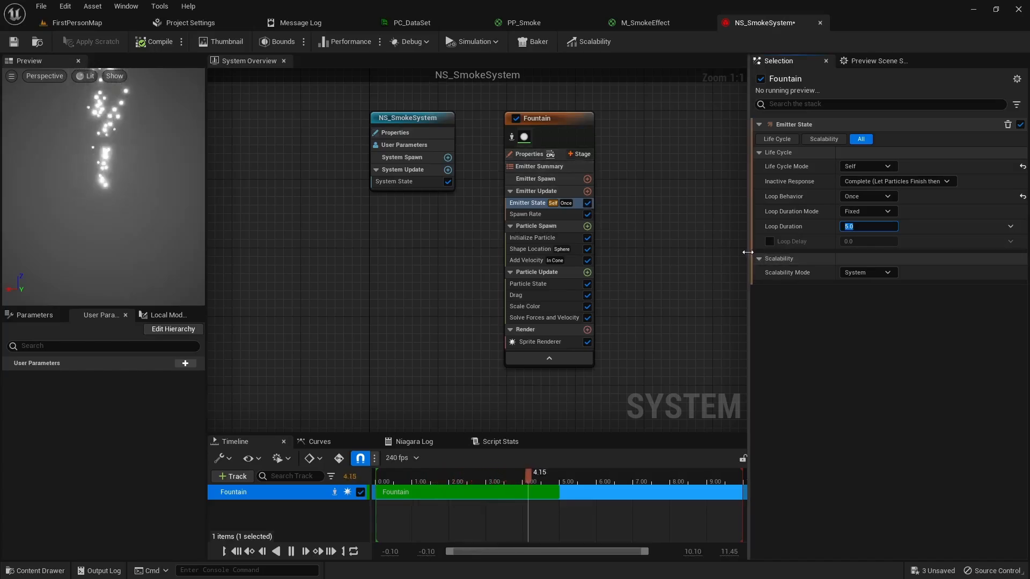
# Set the Fountain emitter's spawn rate to 120.
pyautogui.click(534, 215)
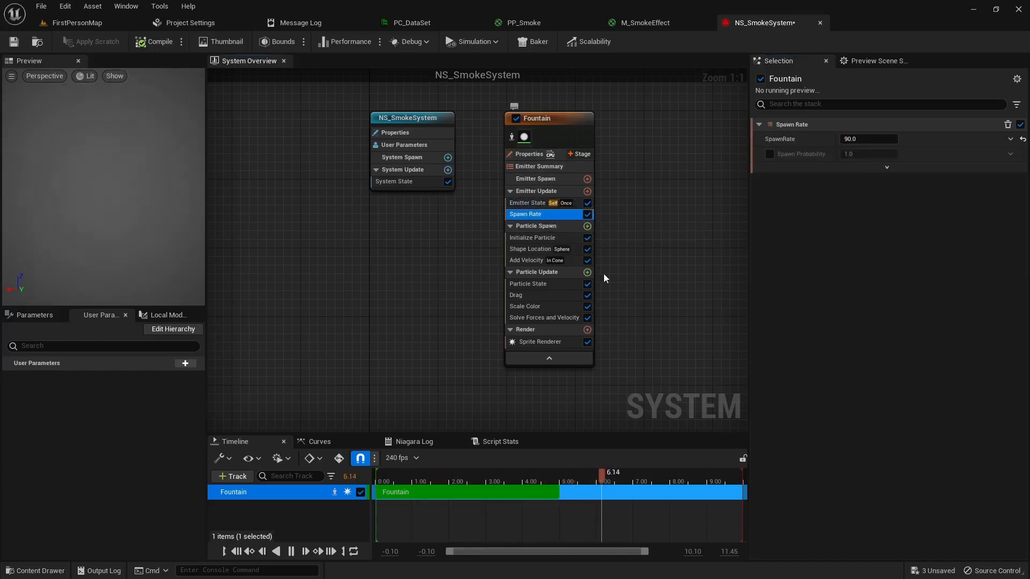
pyautogui.click(865, 139)
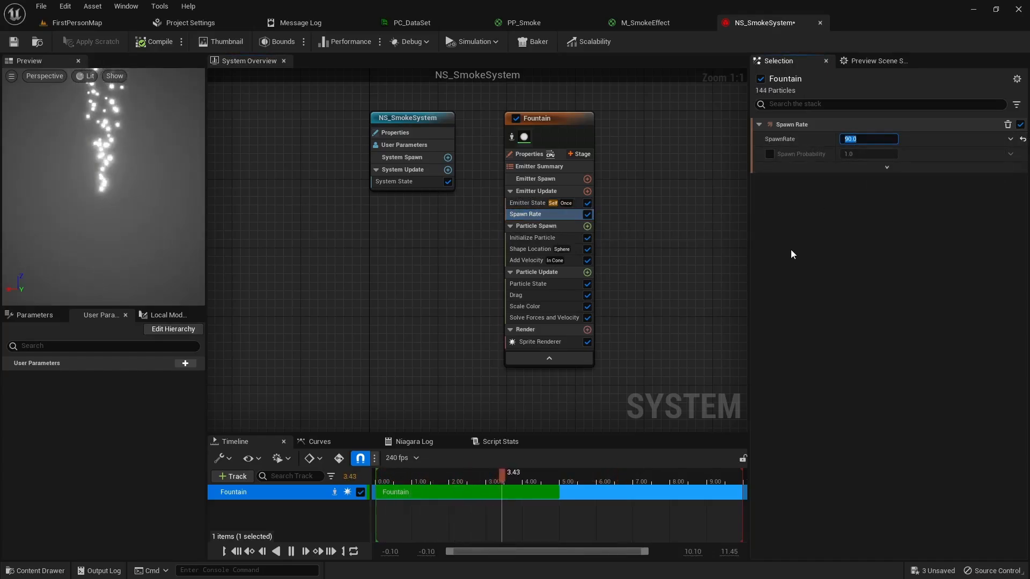
pyautogui.write('120')
pyautogui.press('Return')
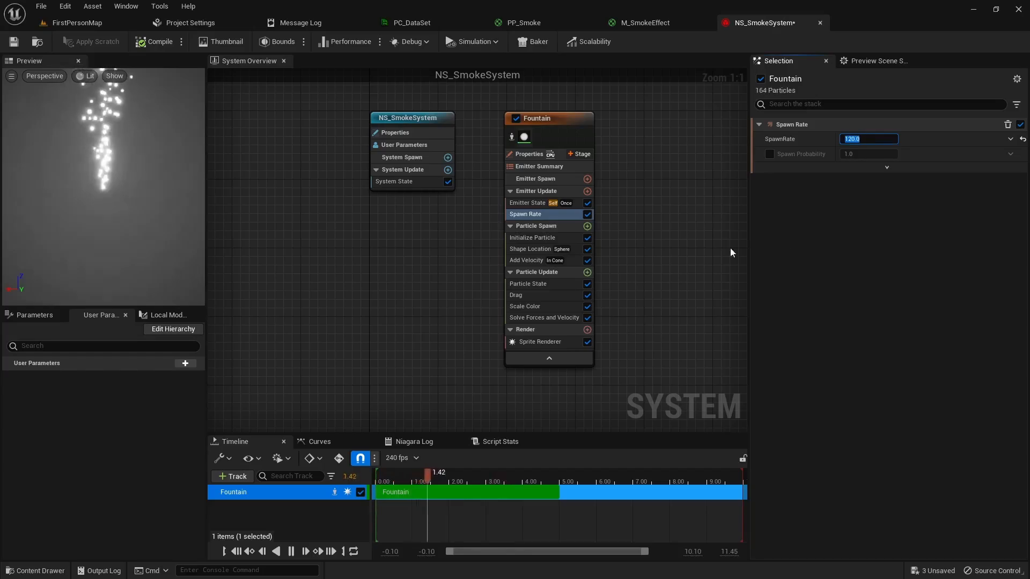
# In Initialize Particle, set the particle lifetime to a minimum of 5 and a maximum of 9.
pyautogui.click(533, 238)
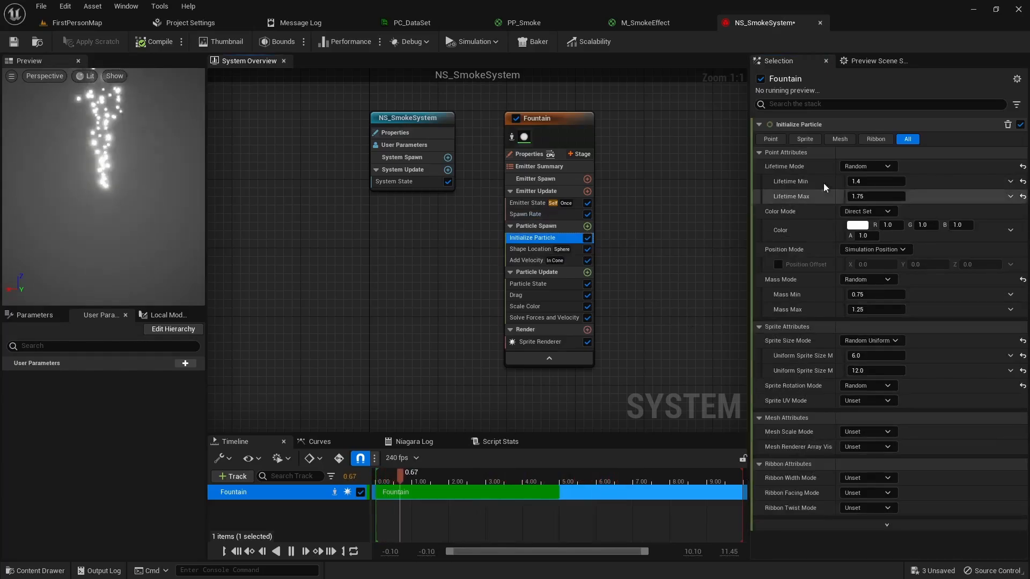
pyautogui.click(873, 182)
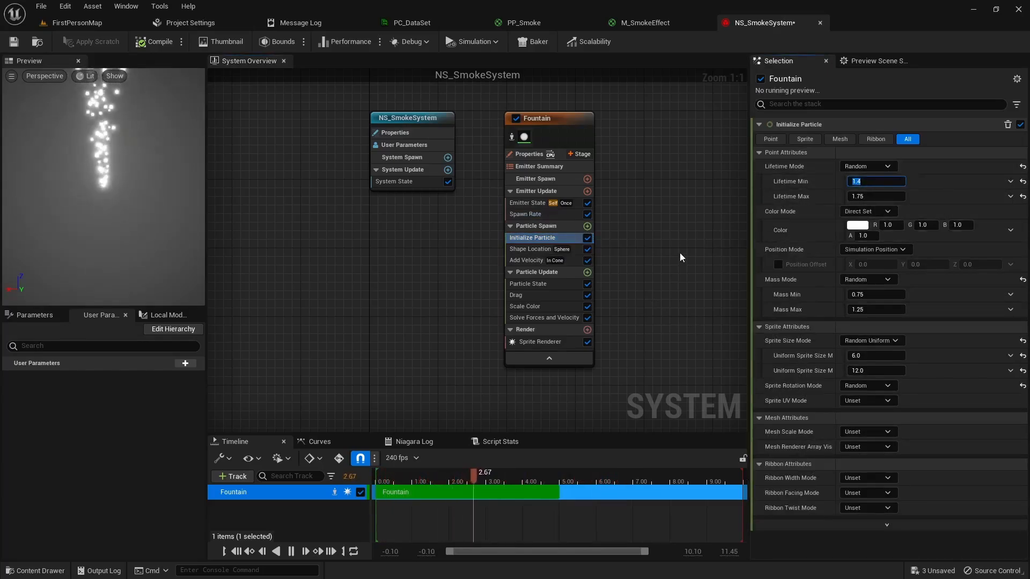
pyautogui.write('5')
pyautogui.press('Tab')
pyautogui.write('9')
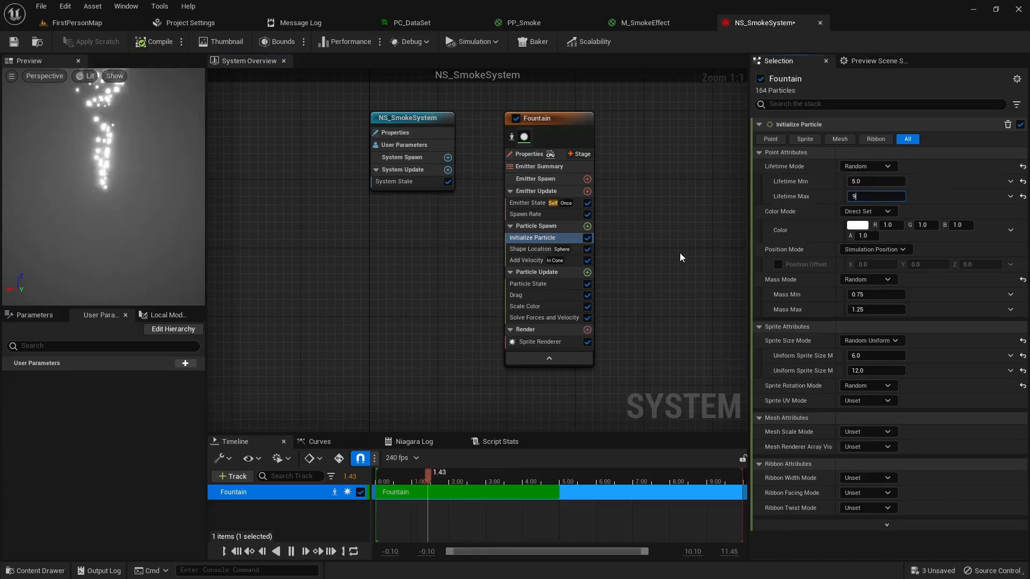
pyautogui.press('Return')
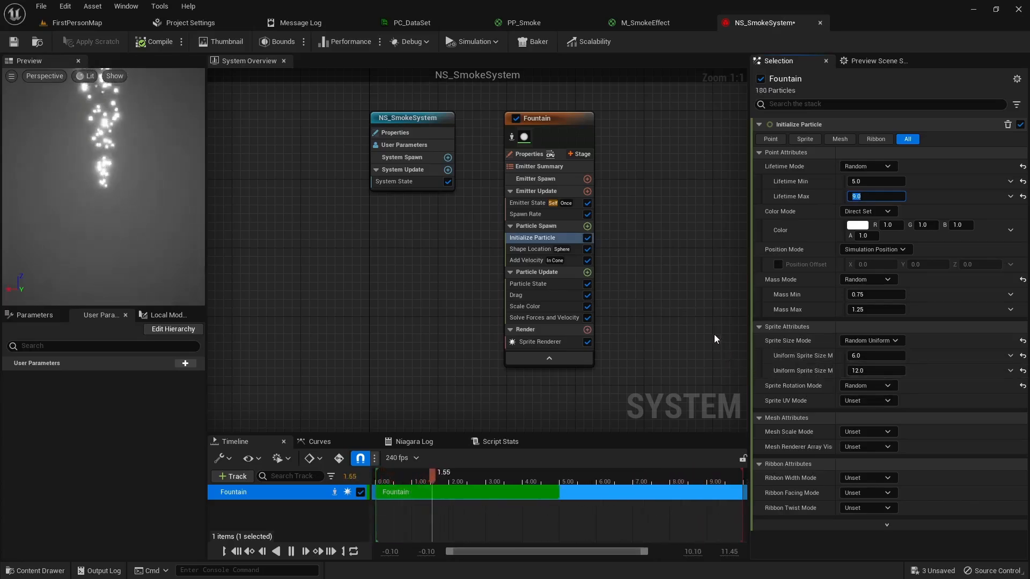
# Set the particles' uniform sprite size to a minimum of 30 and a maximum of 100.
pyautogui.click(876, 355)
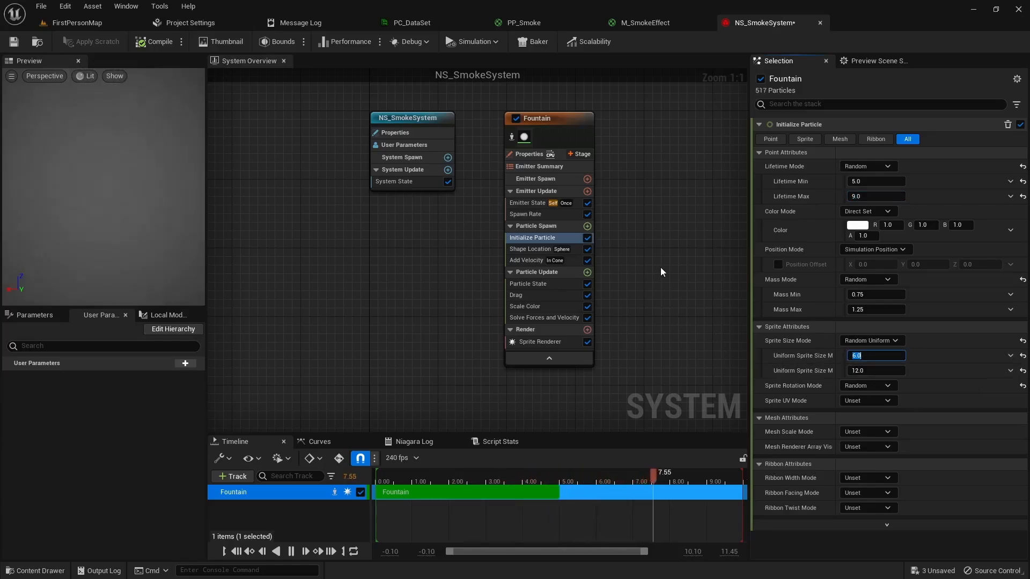
pyautogui.write('30')
pyautogui.press('Tab')
pyautogui.write('100')
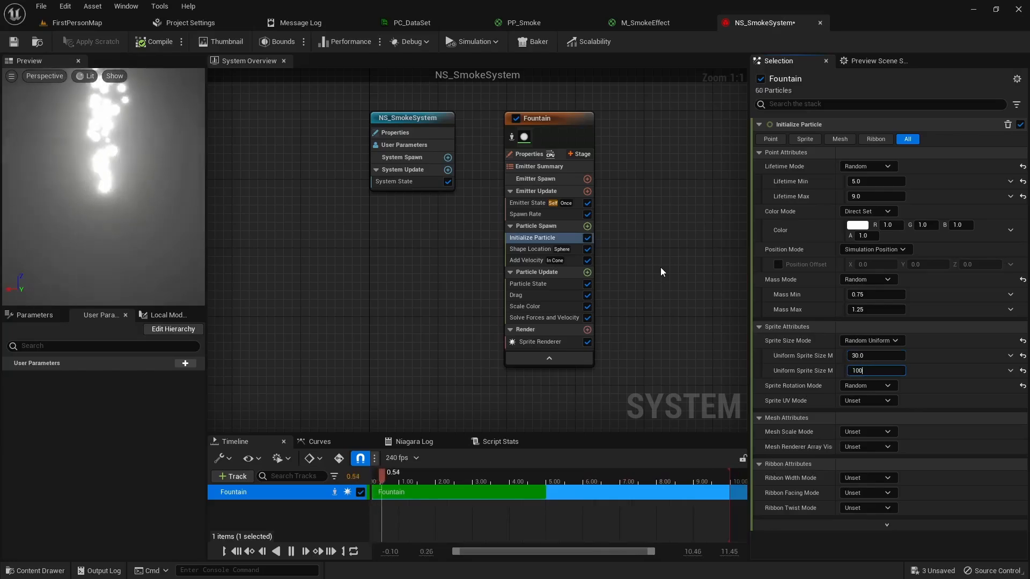
pyautogui.press('Return')
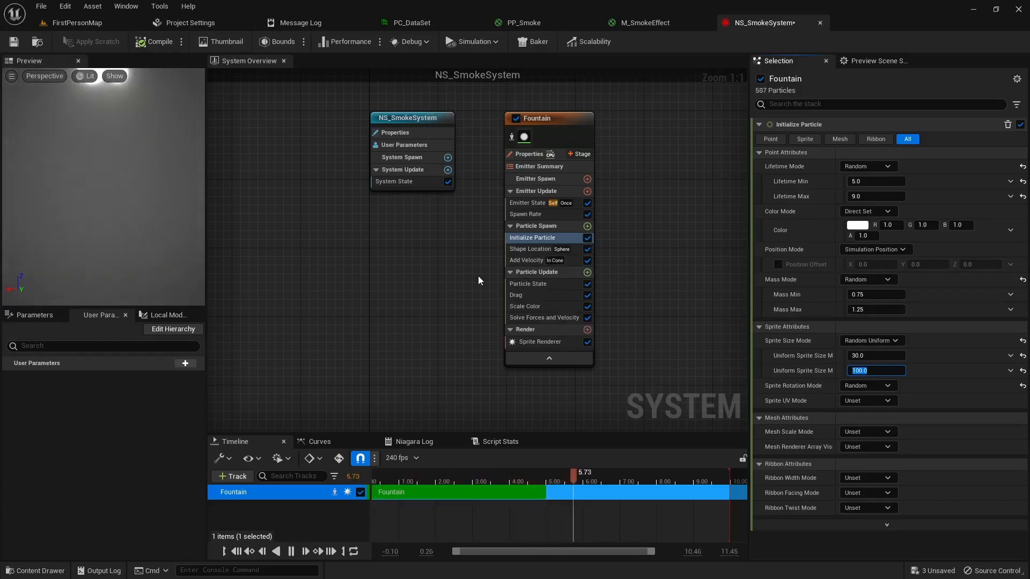
# Set the Shape Location module's sphere radius to 256.
pyautogui.click(536, 249)
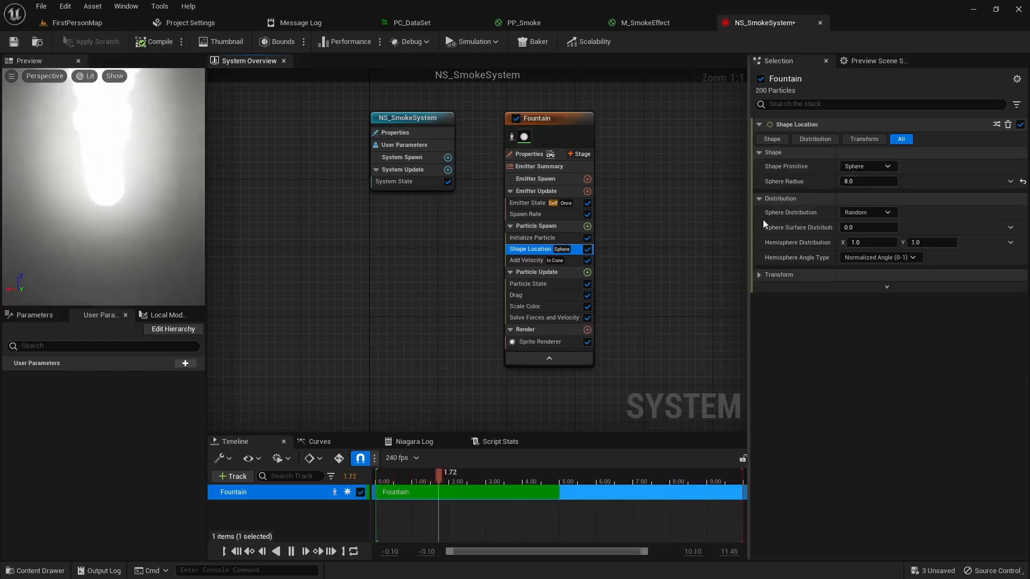
pyautogui.click(869, 181)
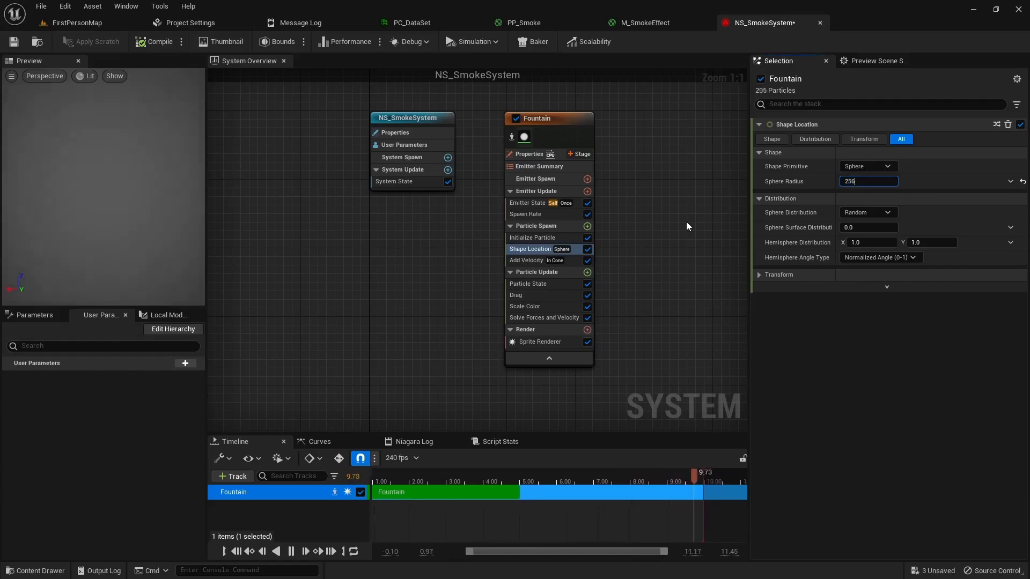
pyautogui.press('Return')
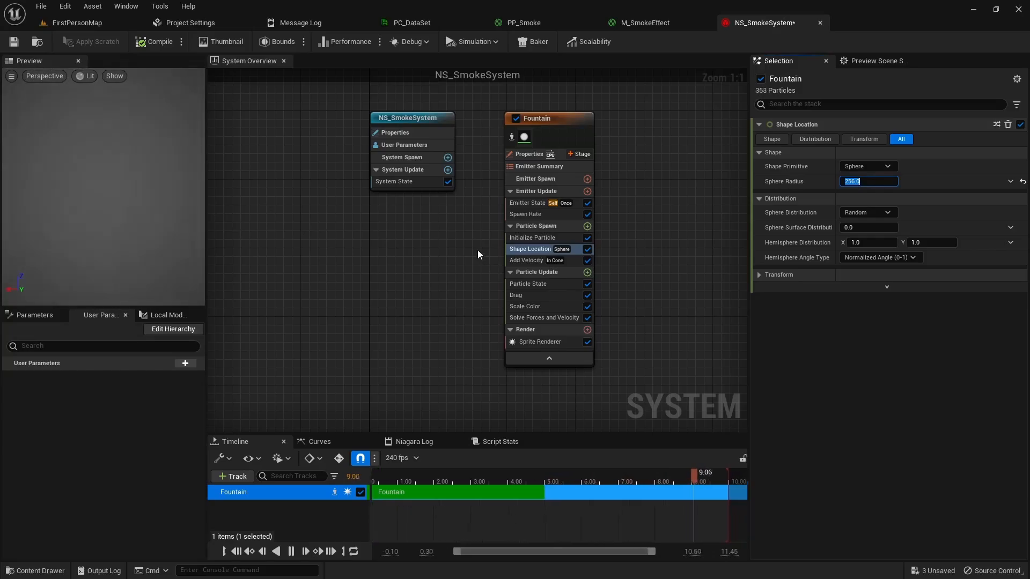
# In Add Velocity, set the velocity speed range to a minimum of 50 and a maximum of 100.
pyautogui.click(534, 257)
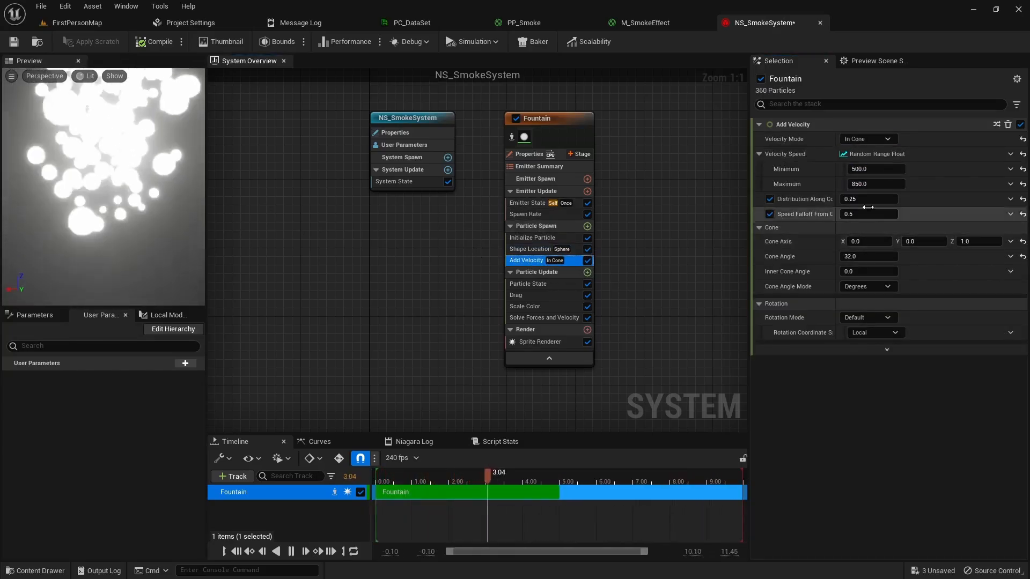
pyautogui.click(872, 169)
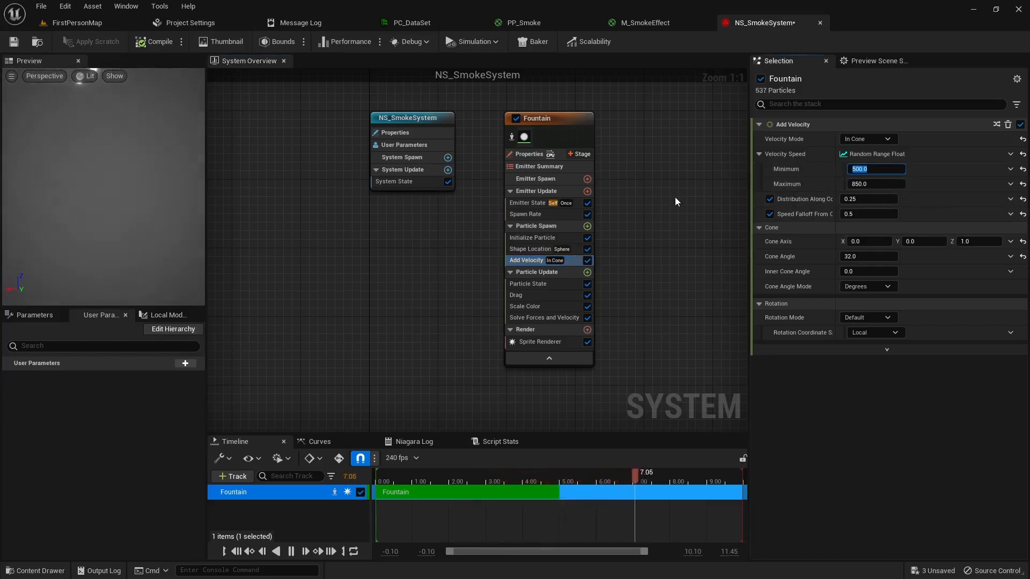
pyautogui.write('50')
pyautogui.press('Tab')
pyautogui.write('100')
pyautogui.press('Return')
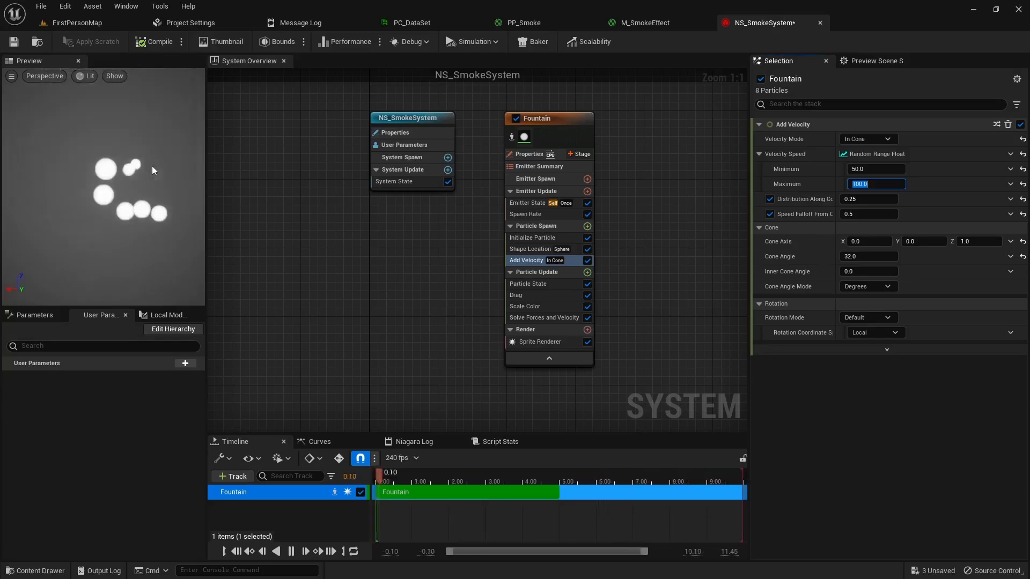
# Set the drag value in the Fountain's Drag module to 1.
pyautogui.click(539, 296)
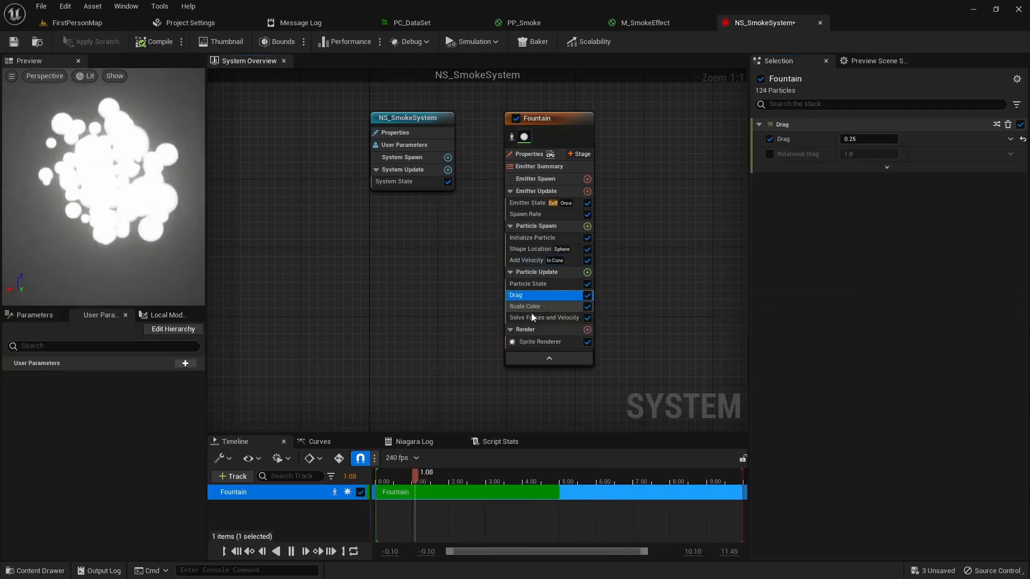
pyautogui.click(870, 140)
pyautogui.write('1')
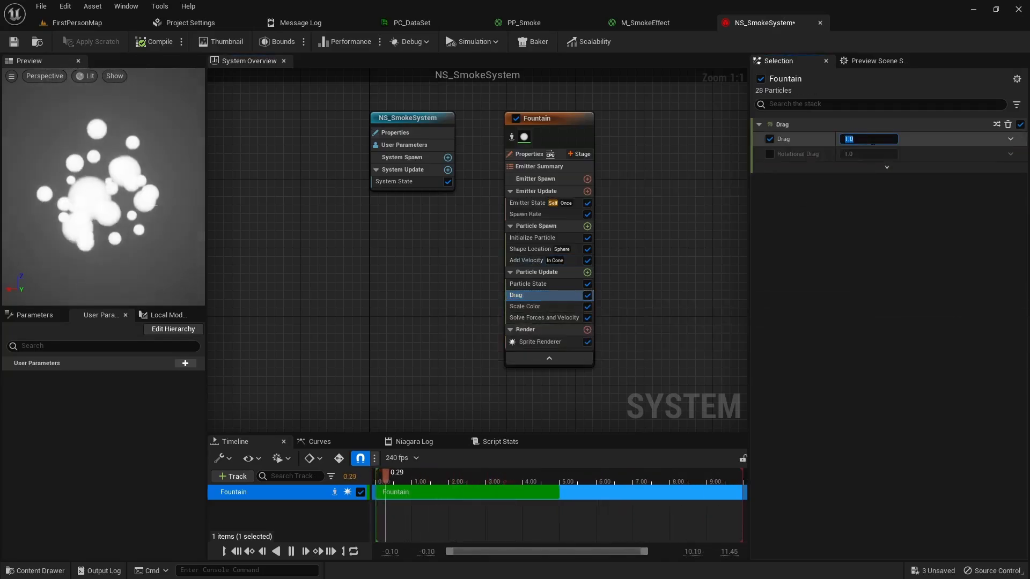
# Set the drag value in the Fountain's Drag module to 0.75.
pyautogui.press('Return')
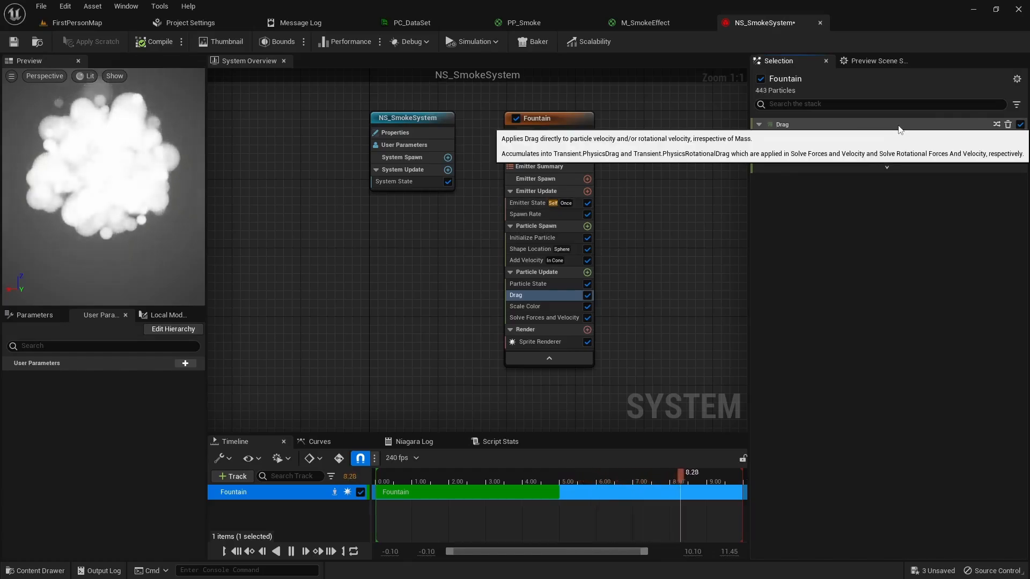
pyautogui.press('Return')
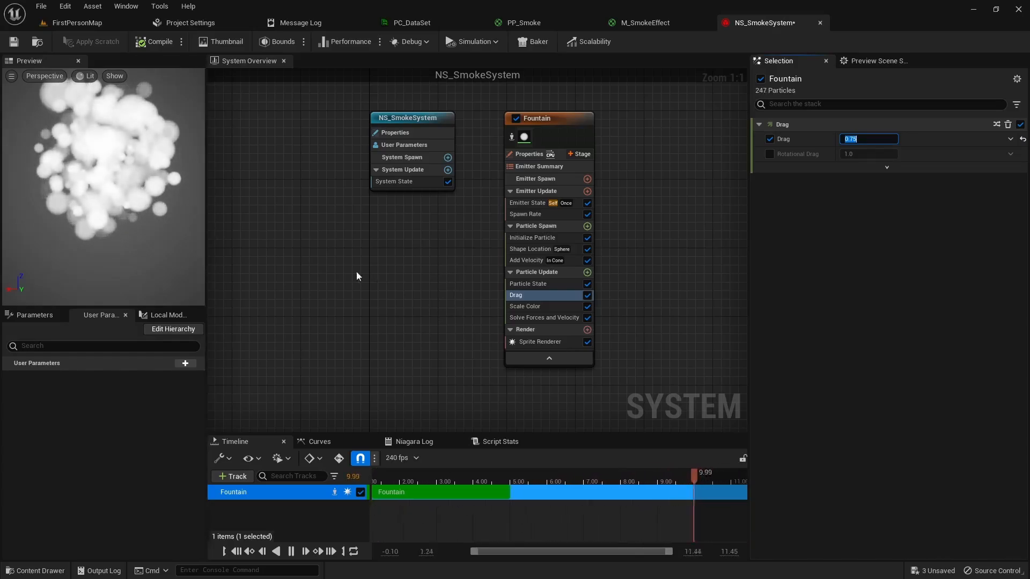
# Add a Scale Sprite Size module to the Fountain's Particle Update stage, using the Uniform Curve mode.
pyautogui.click(587, 272)
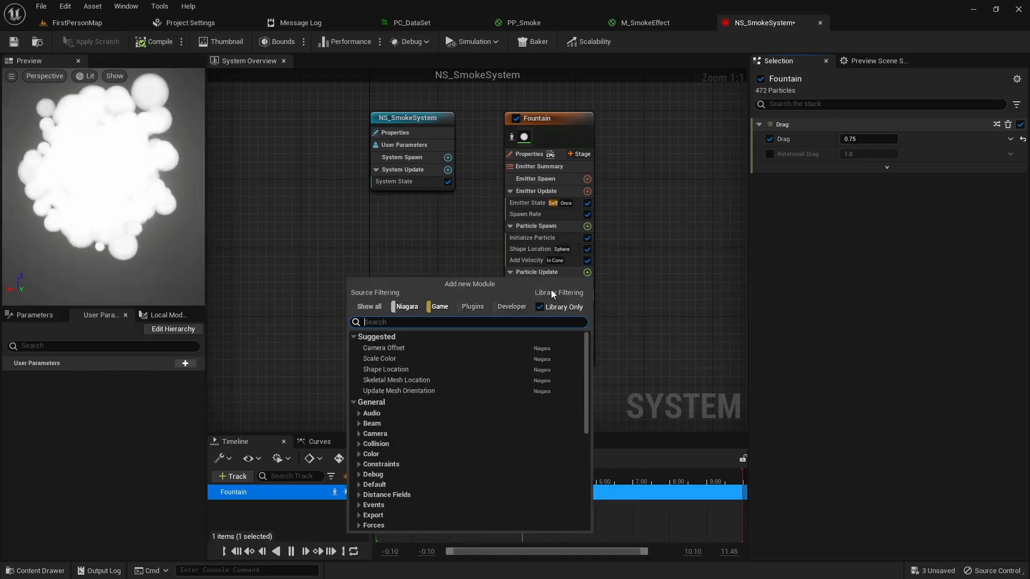
pyautogui.write('scal')
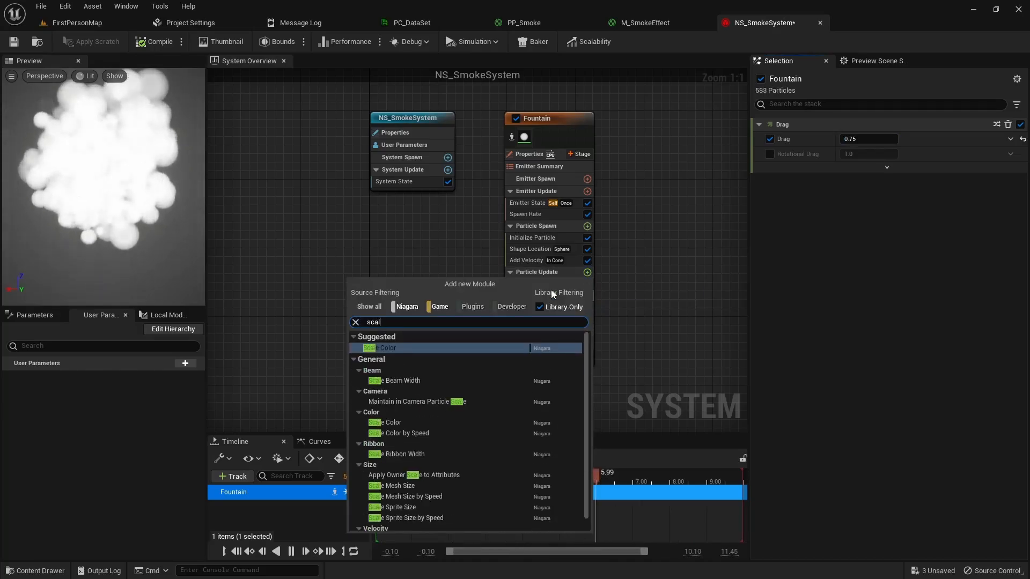
pyautogui.write('e sprite size')
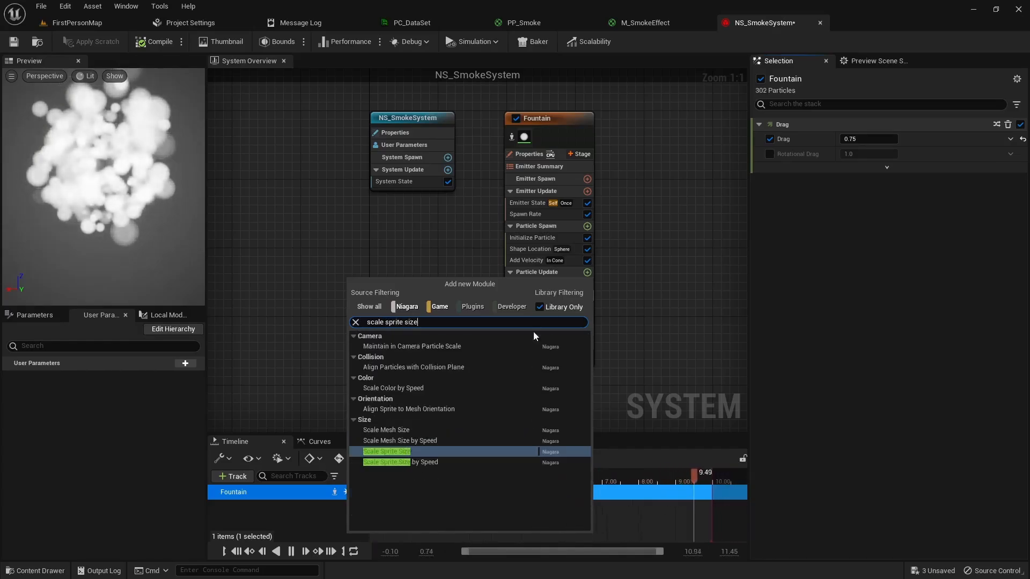
pyautogui.click(400, 453)
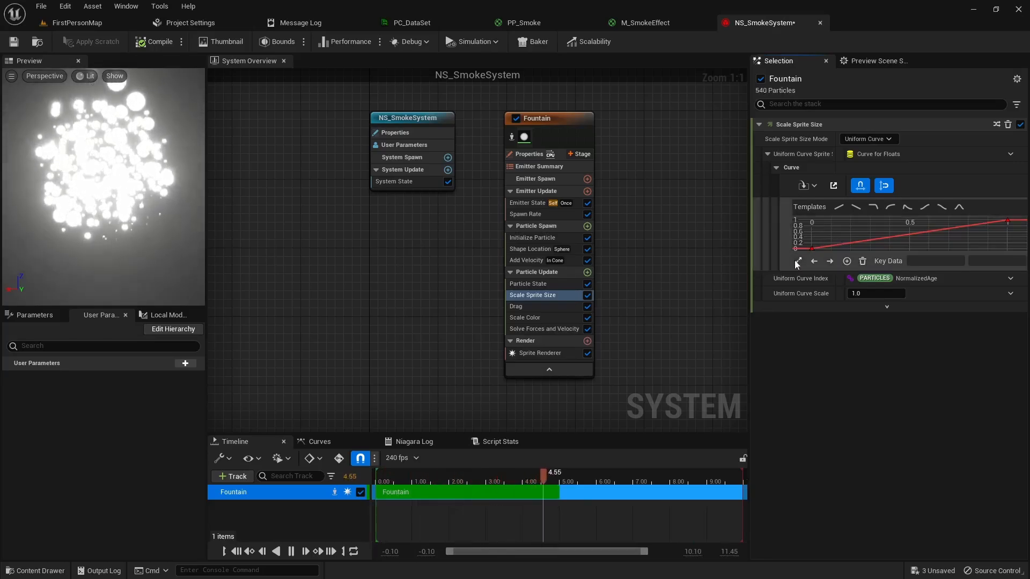
# Add a key to the Scale Sprite Size curve at time 0.2 with a value of 1.0.
pyautogui.rightClick(839, 237)
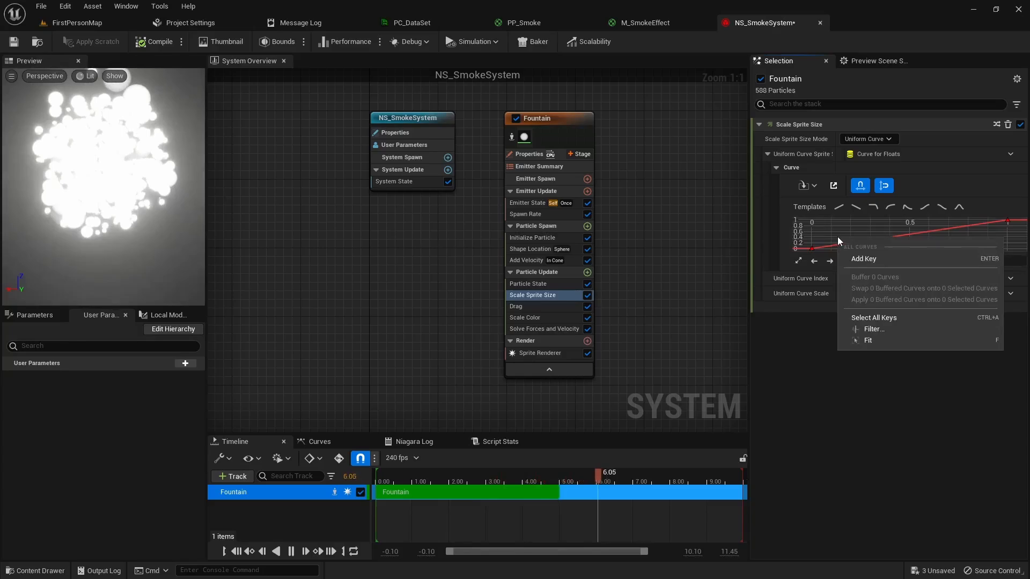
pyautogui.click(864, 259)
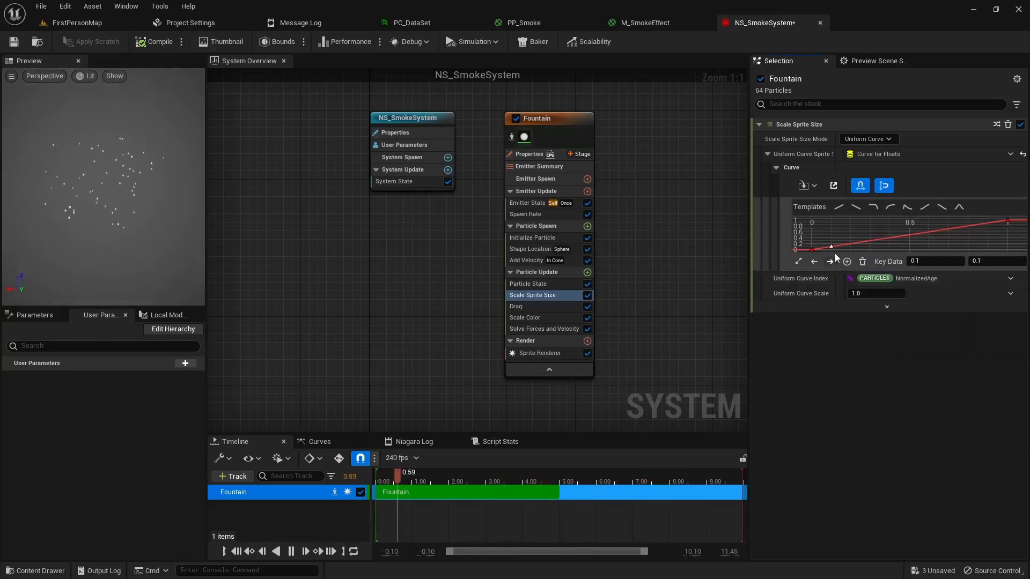
pyautogui.click(906, 263)
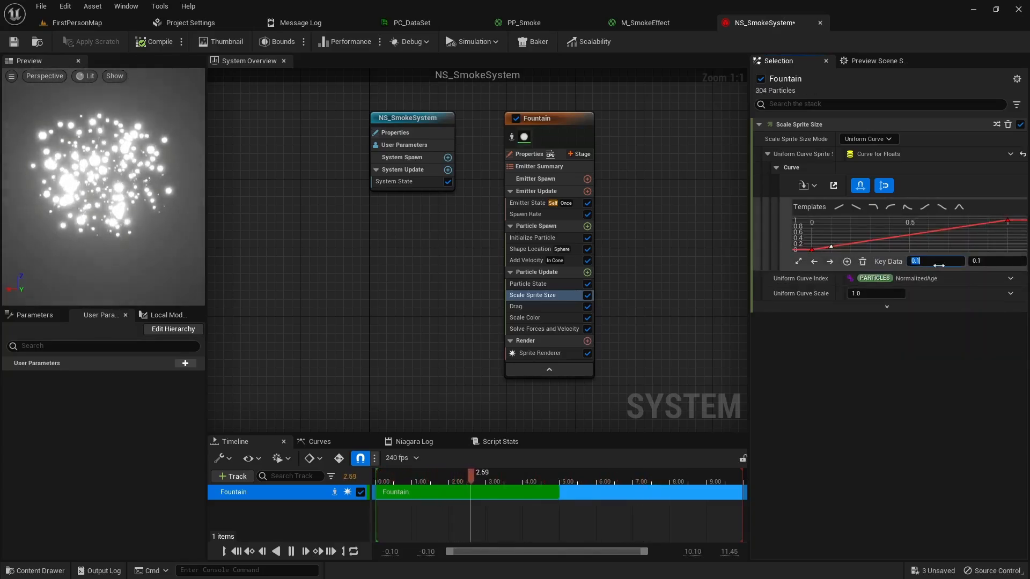
pyautogui.write('1')
pyautogui.press('Tab')
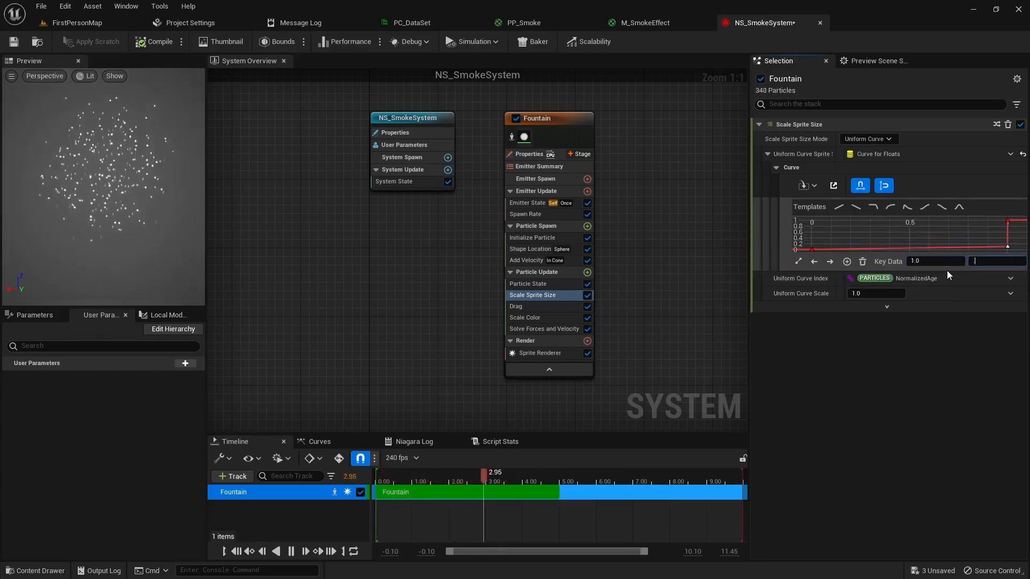
pyautogui.click(948, 262)
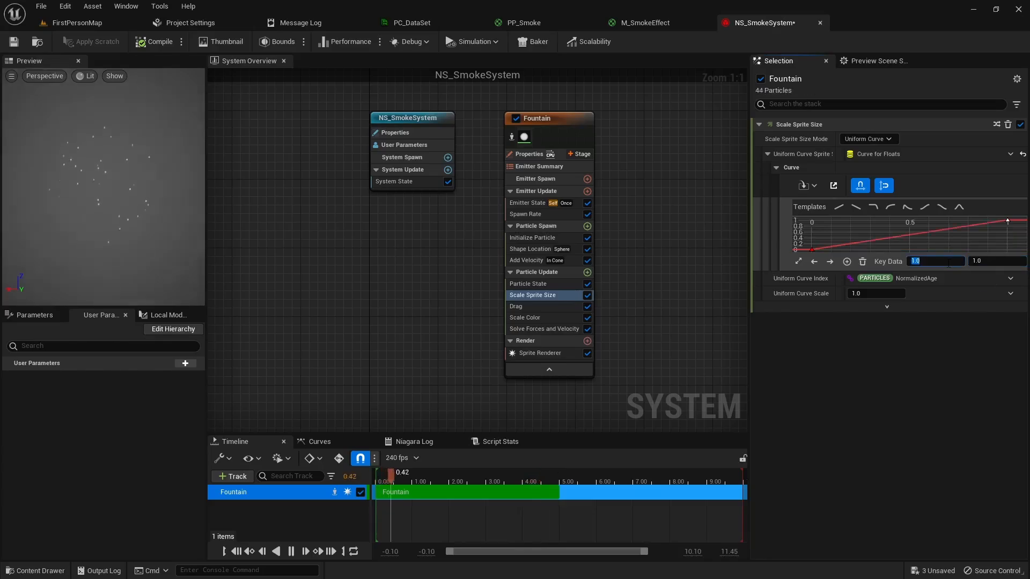
pyautogui.write('0.2')
pyautogui.press('Return')
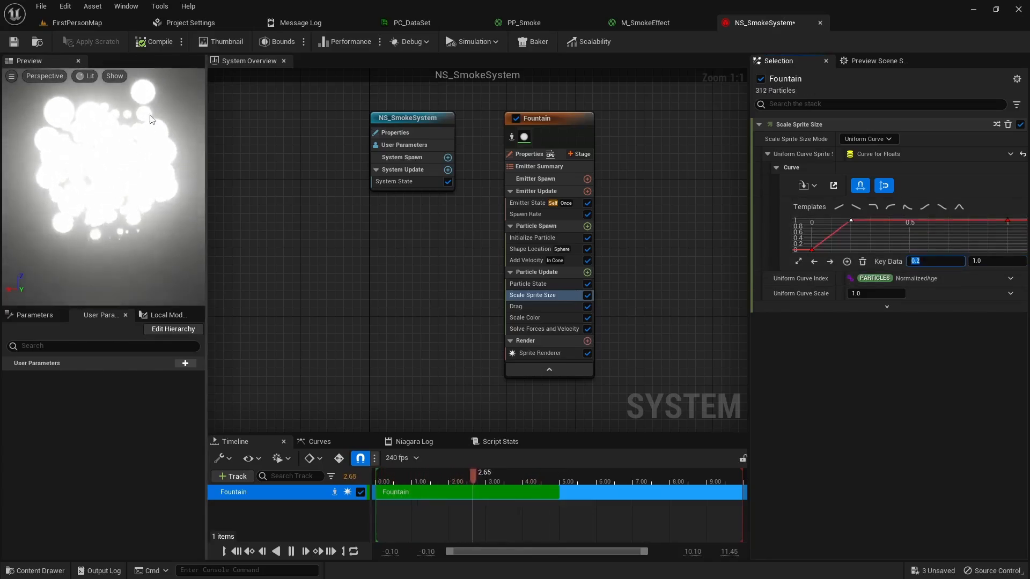
# Set the value of the sprite size curve's last key, at time 1.0, to 0.7.
pyautogui.click(1009, 221)
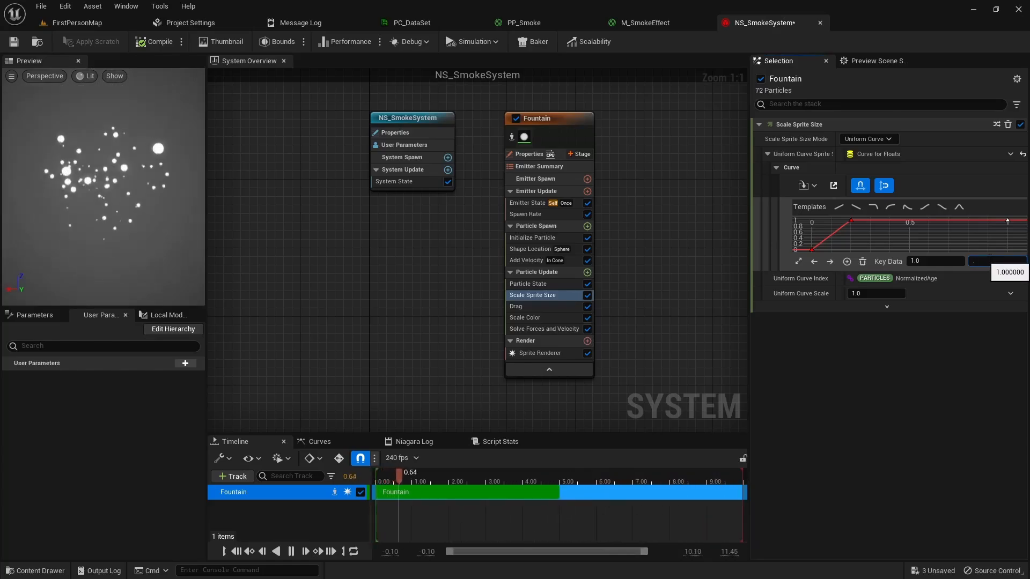
pyautogui.write('0.7')
pyautogui.press('Return')
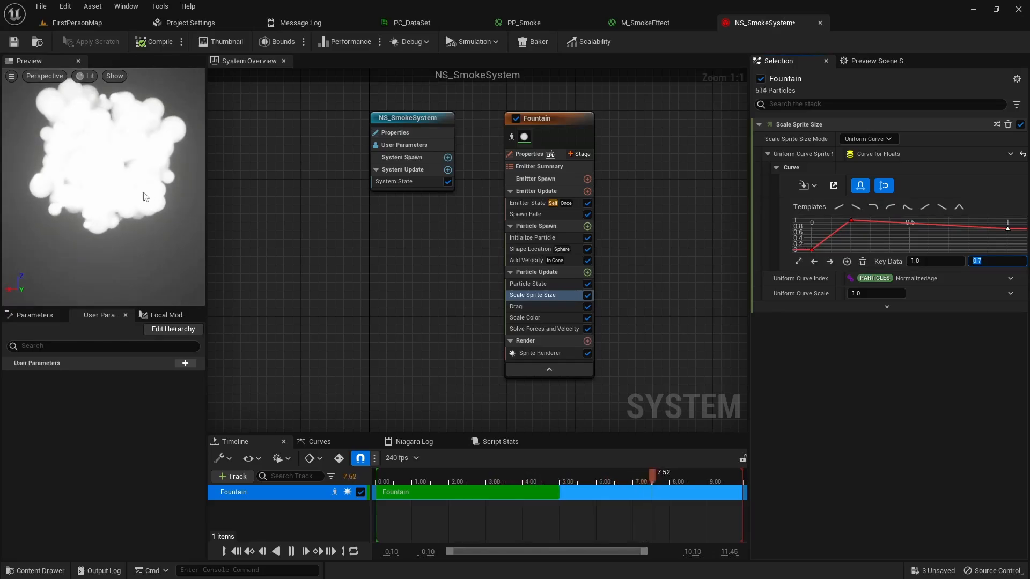
# Set the interpolation of all three sprite size curve keys to Auto so the curve is smooth.
pyautogui.click(852, 221)
pyautogui.rightClick(852, 221)
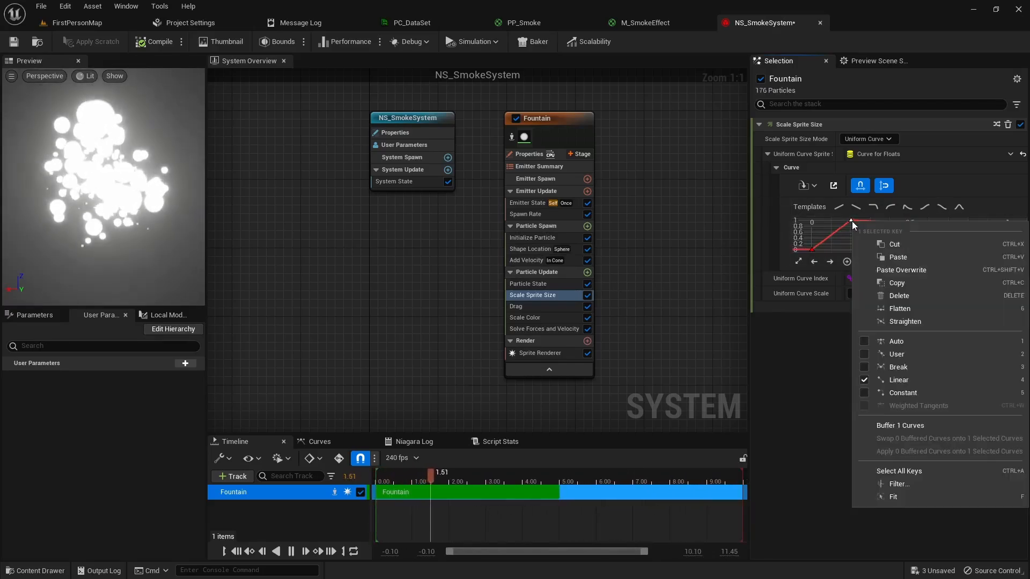
pyautogui.click(864, 342)
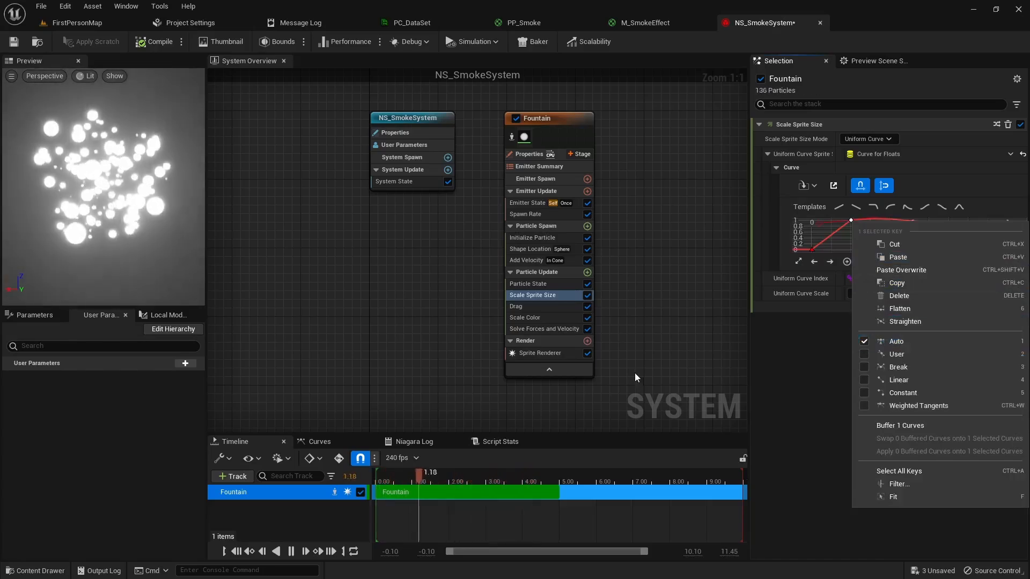
pyautogui.click(681, 306)
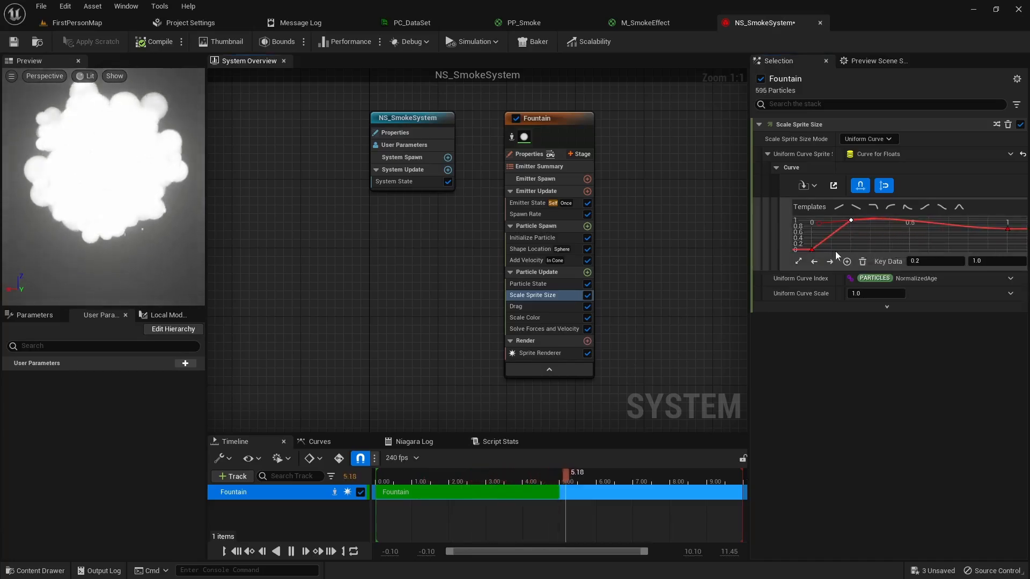
pyautogui.rightClick(812, 249)
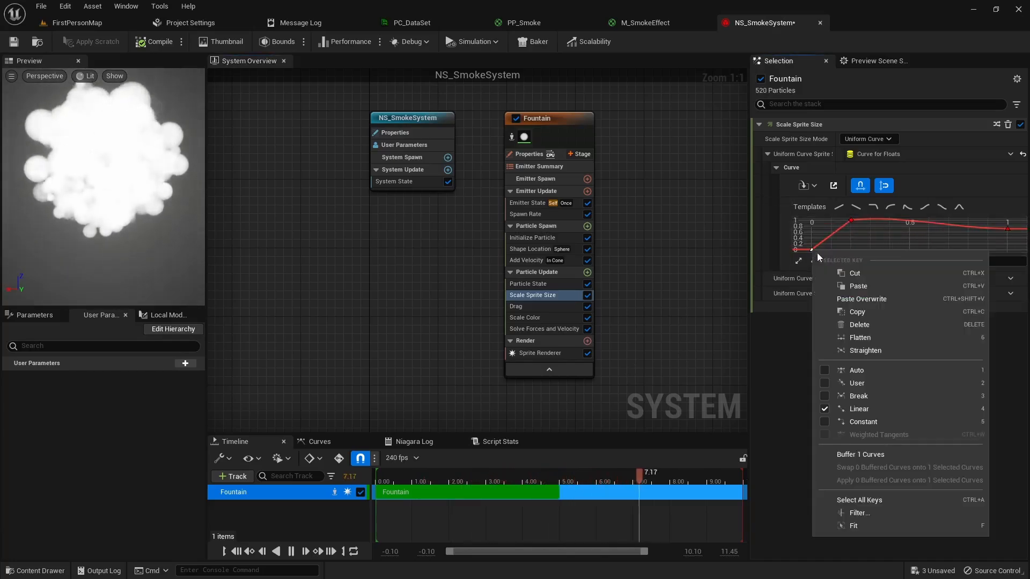
pyautogui.click(825, 371)
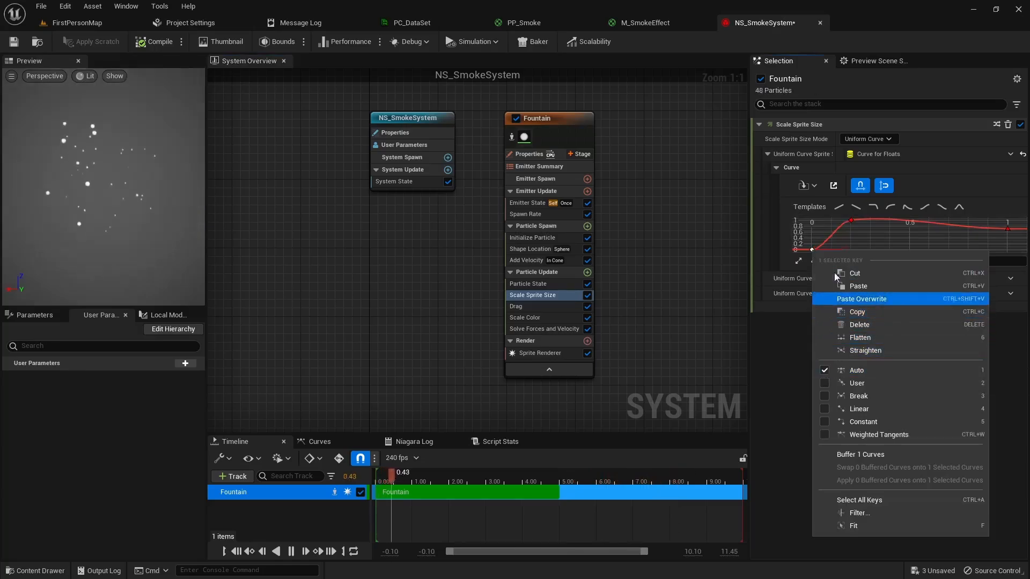
pyautogui.click(661, 272)
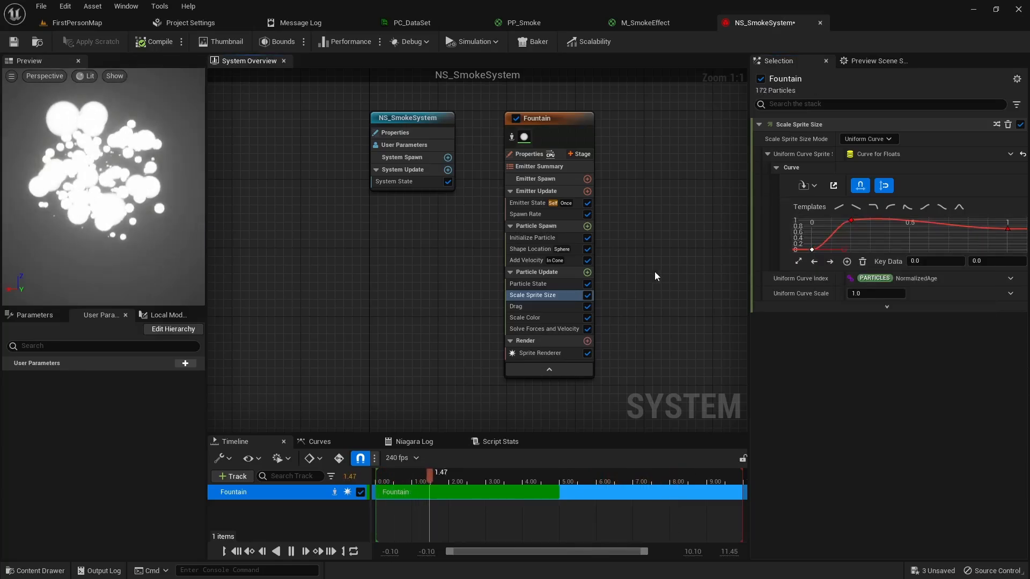
pyautogui.rightClick(1009, 229)
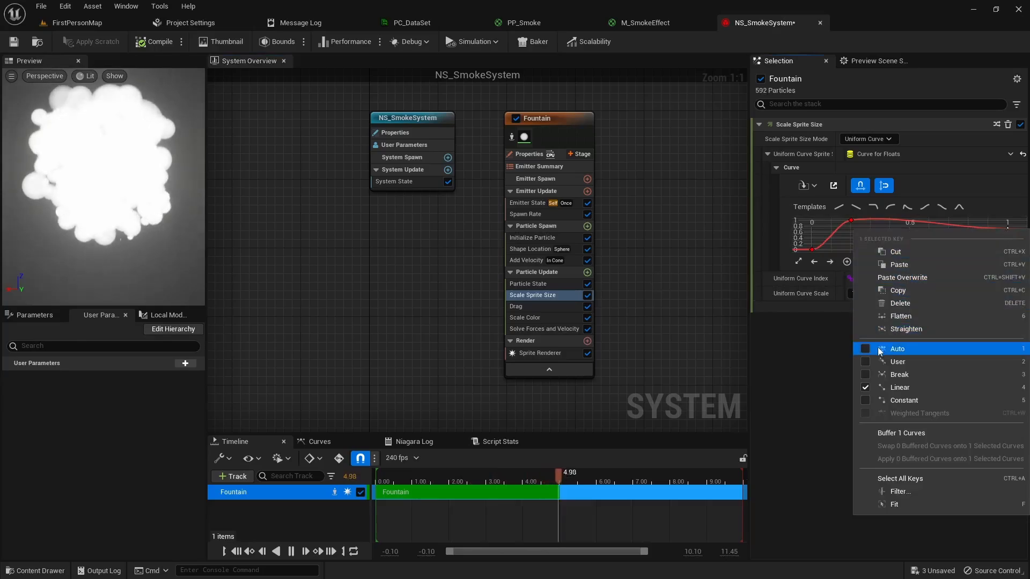
pyautogui.click(615, 305)
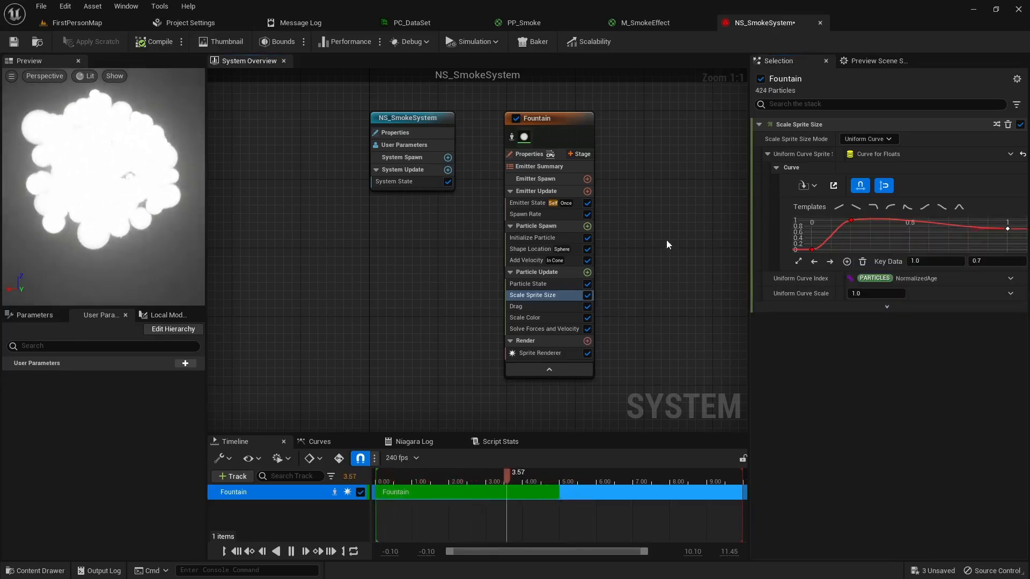
# Lower the sprite size curve's middle key, at time 0.2, to a value of 0.6.
pyautogui.click(852, 221)
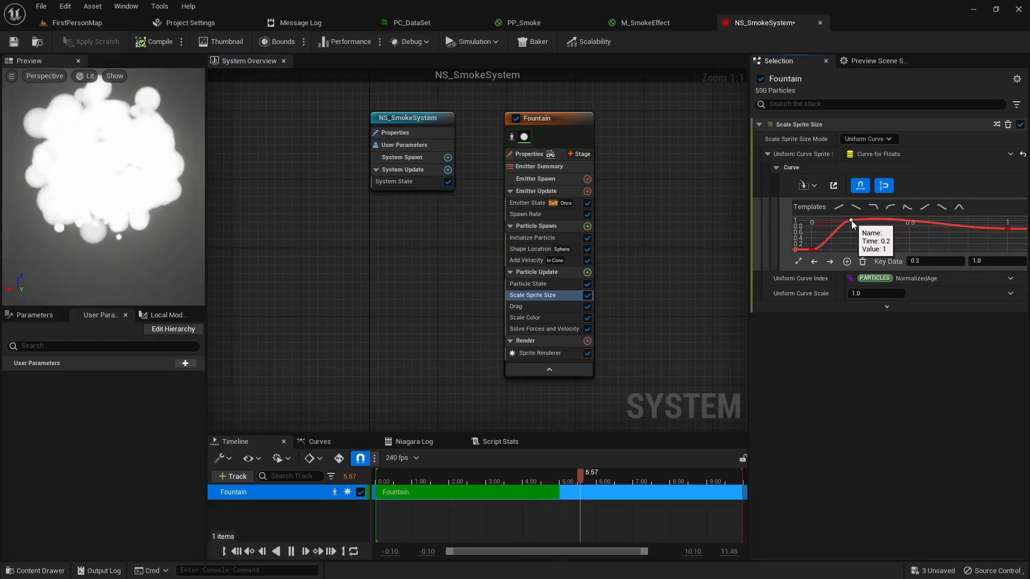
pyautogui.moveTo(852, 221); pyautogui.dragTo(852, 233)
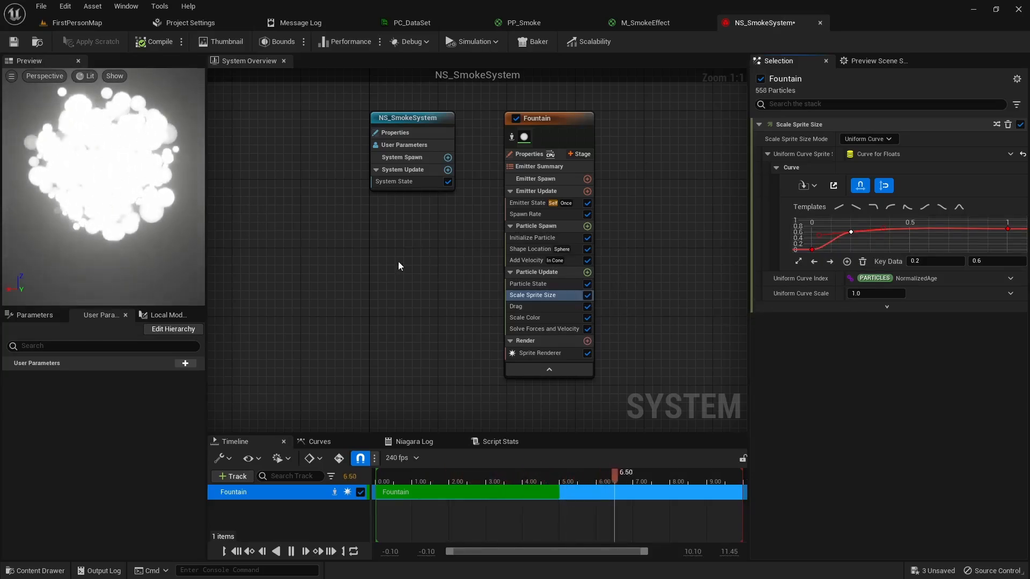
# Assign the M_SmokeEffect material to the Fountain's Sprite Renderer and review that material's graph.
pyautogui.click(539, 353)
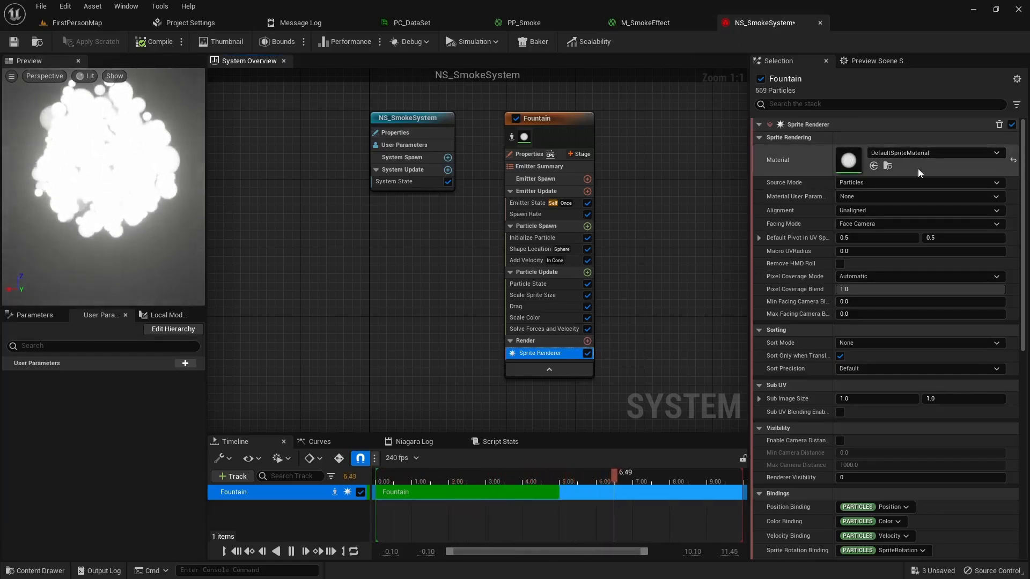
pyautogui.click(945, 154)
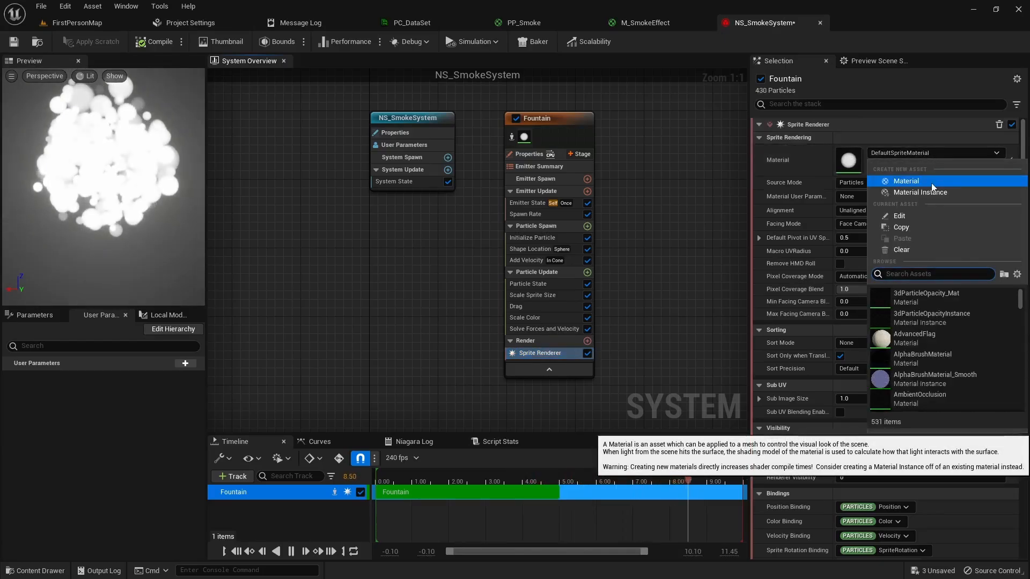
pyautogui.write('m_smokee')
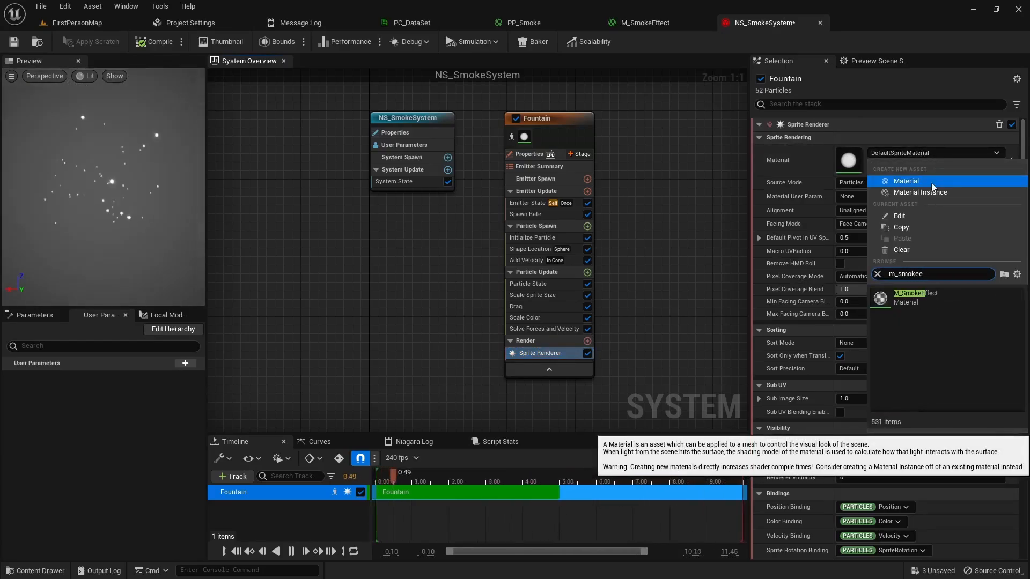
pyautogui.click(906, 297)
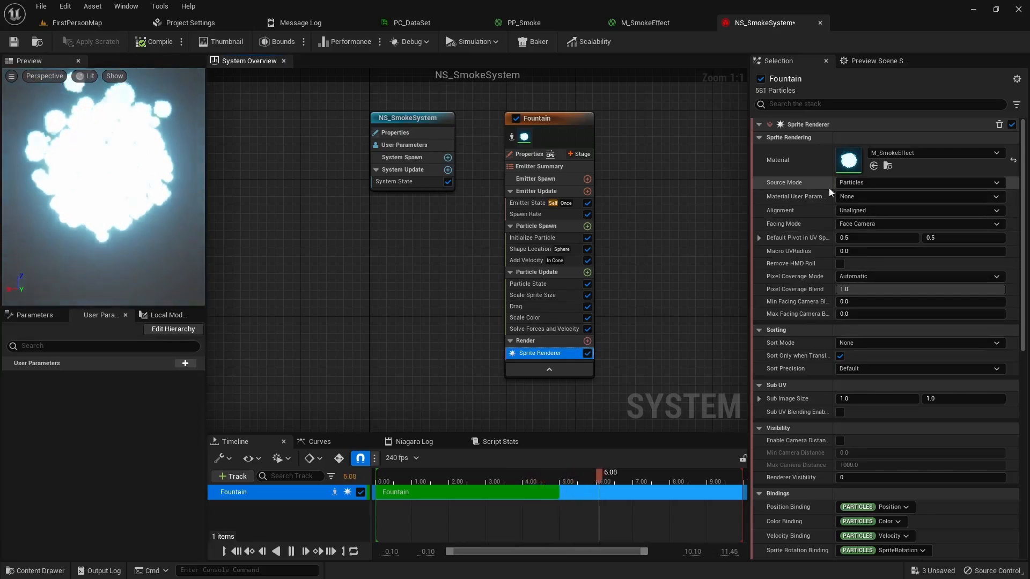
pyautogui.click(647, 26)
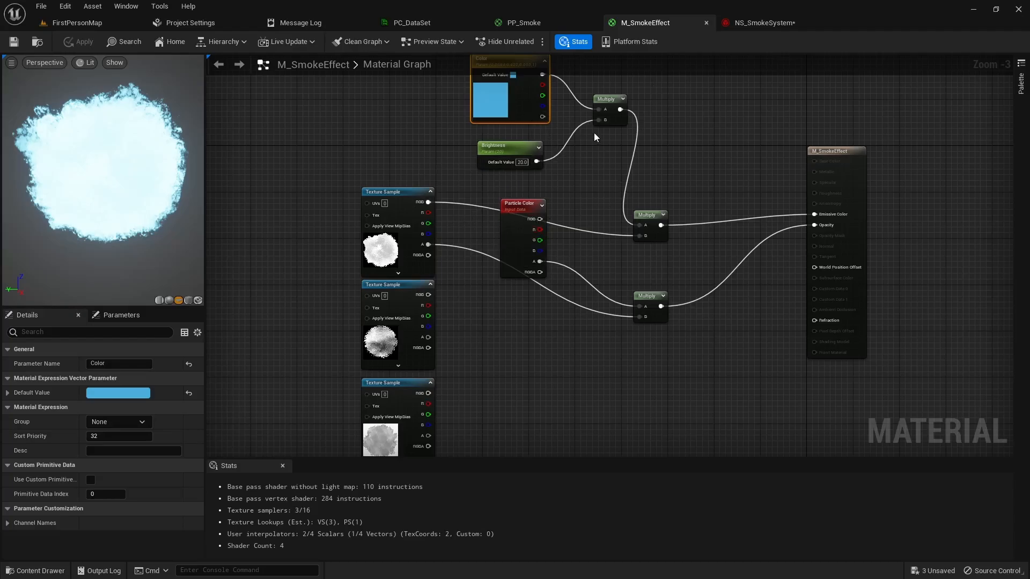
pyautogui.click(766, 23)
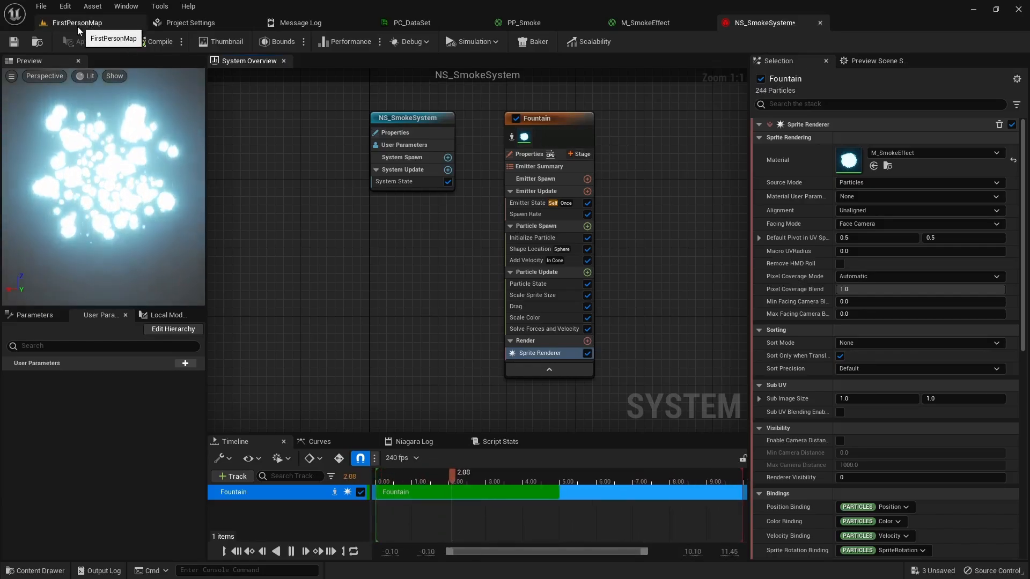
# Save NS_SmokeSystem, play FirstPersonMap in the editor, and move sideways around the smoke to view it.
pyautogui.click(14, 42)
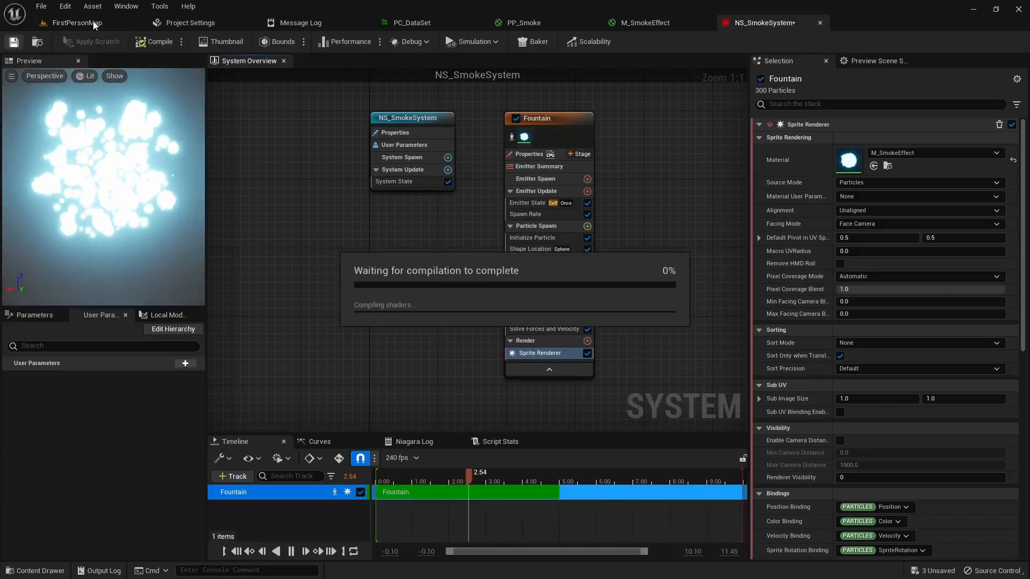
pyautogui.click(94, 23)
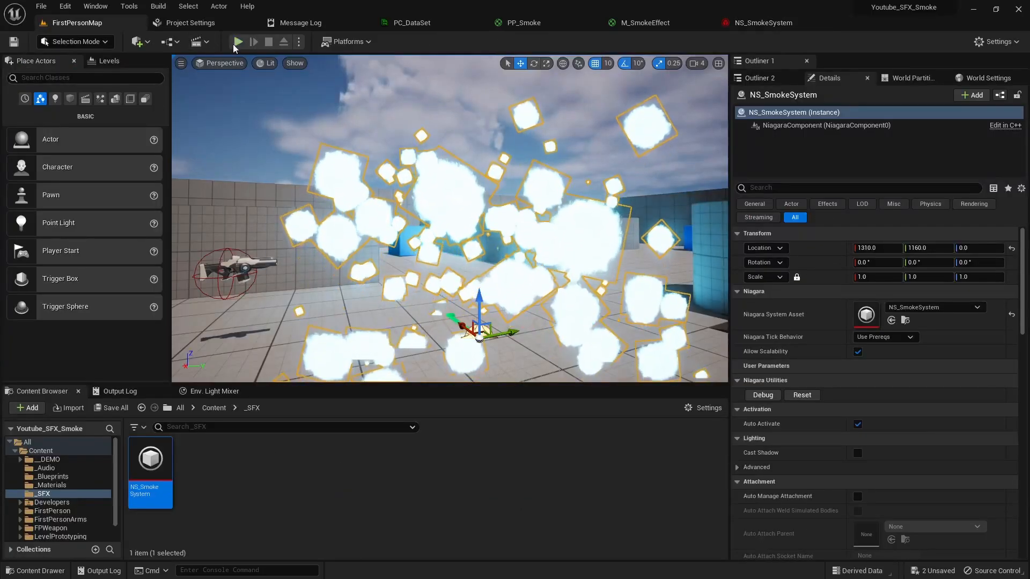
pyautogui.click(238, 42)
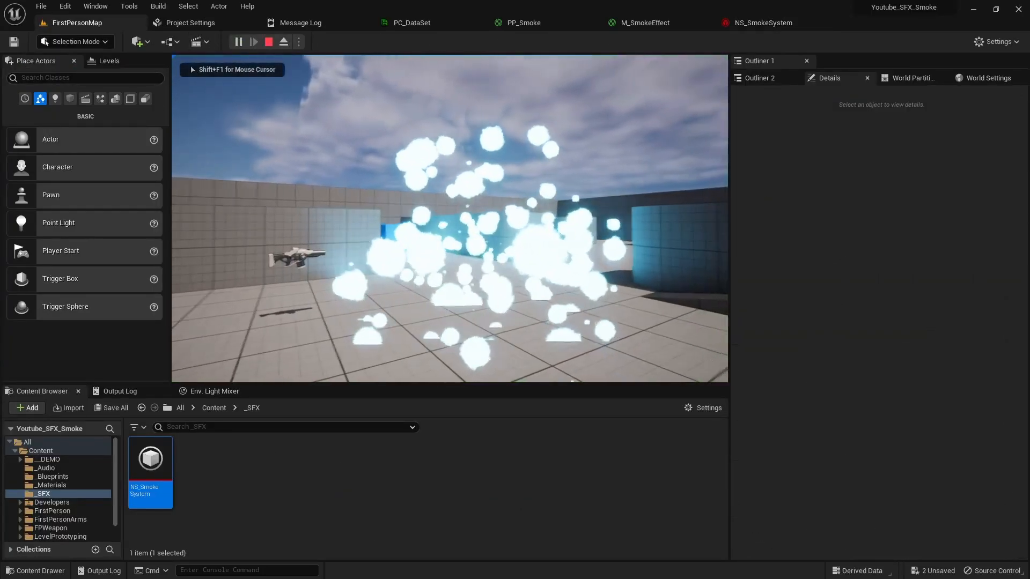
pyautogui.press('d')
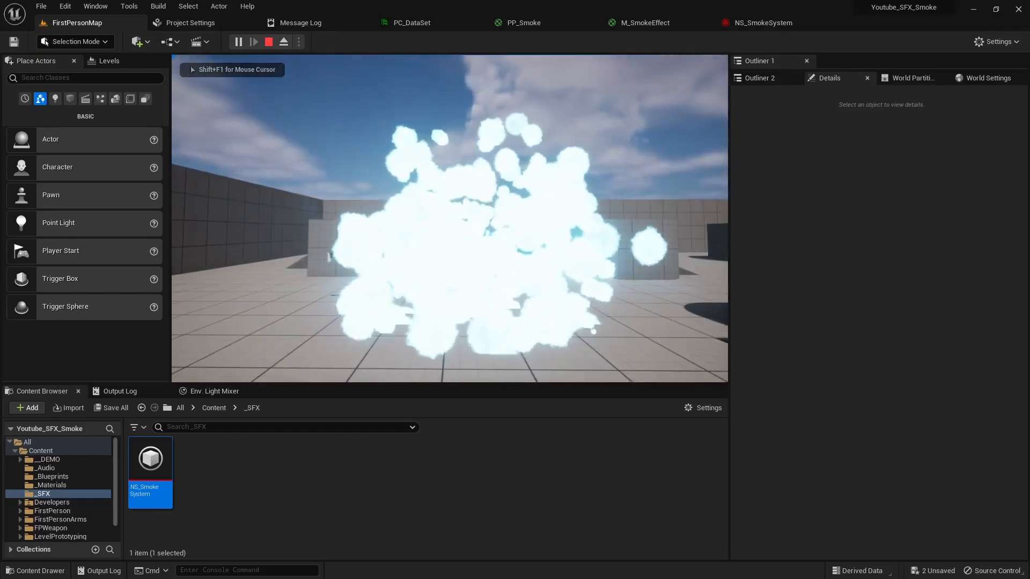
pyautogui.press('a')
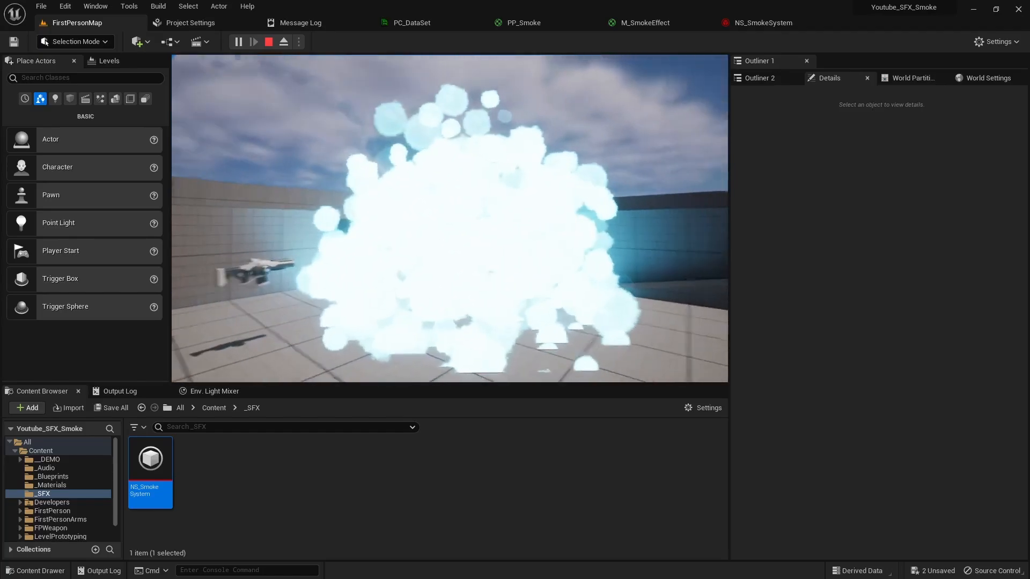
# Walk forward and backward through the smoke in the running FirstPersonMap to inspect it up close, and end the play session.
pyautogui.press('w')
pyautogui.press('s')
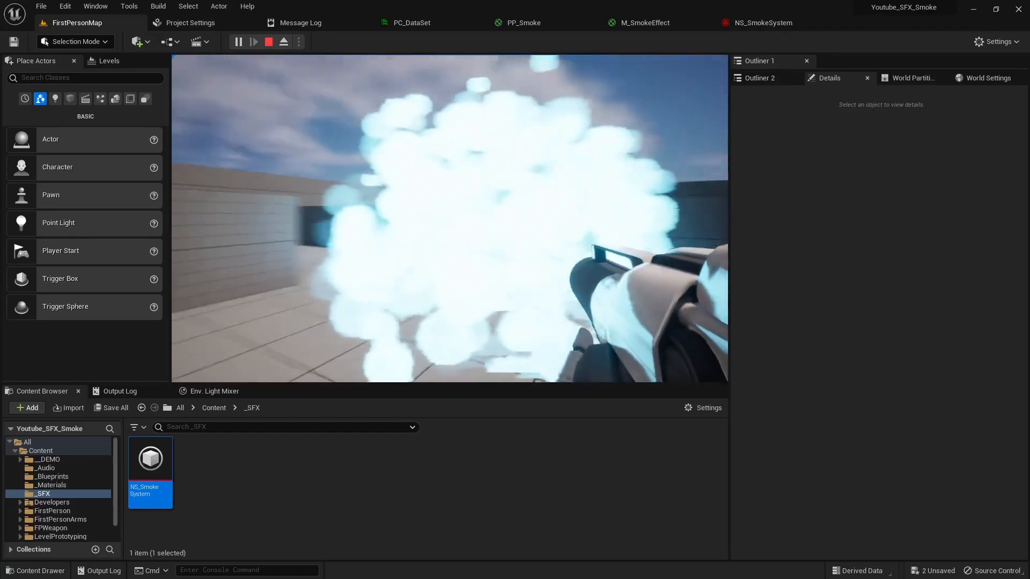
pyautogui.press('w')
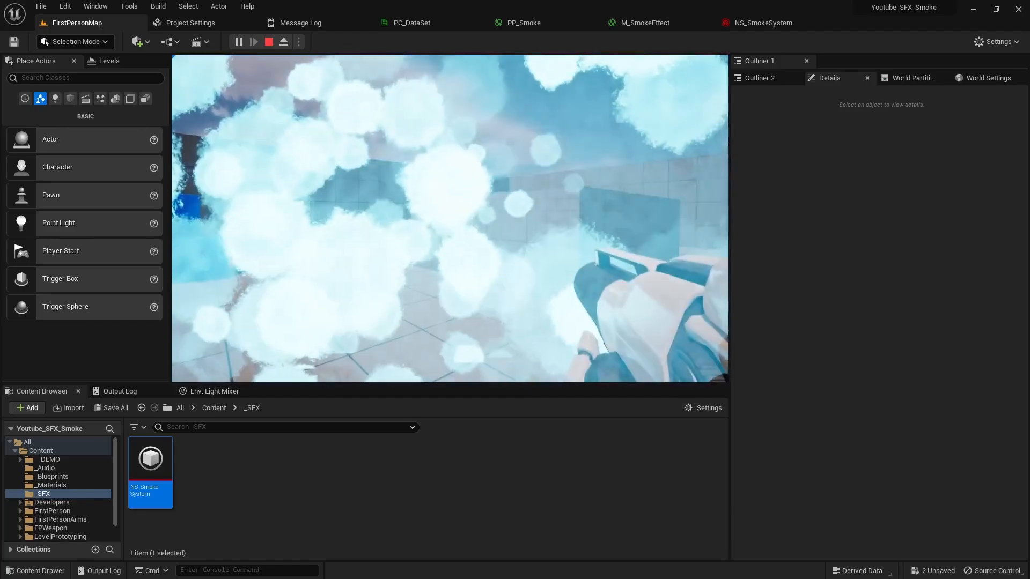
pyautogui.press('s')
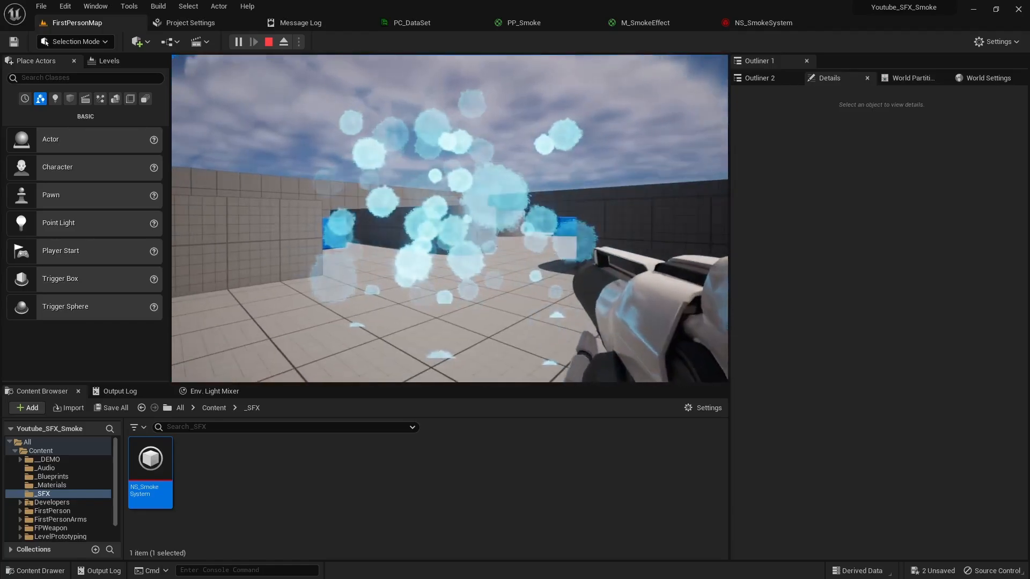
pyautogui.press('Escape')
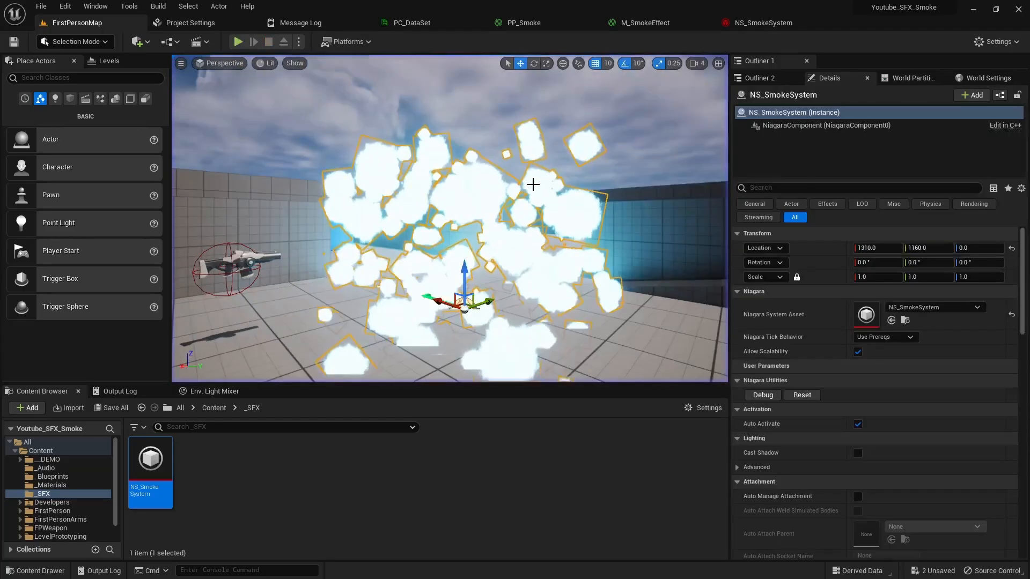
# Set the Fountain's Shape Location sphere radius to 200 and save NS_SmokeSystem.
pyautogui.click(762, 22)
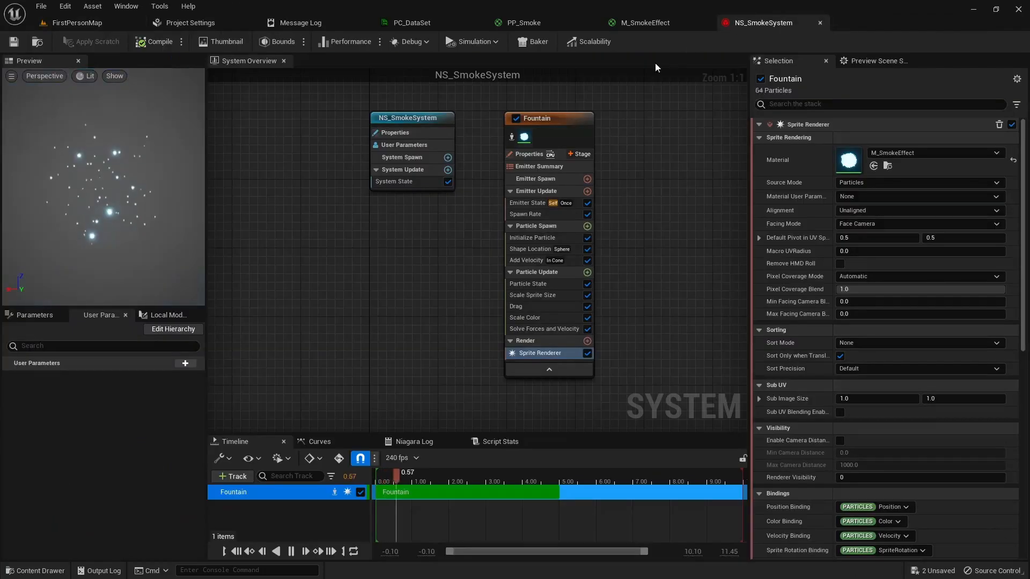
pyautogui.click(530, 249)
pyautogui.click(868, 182)
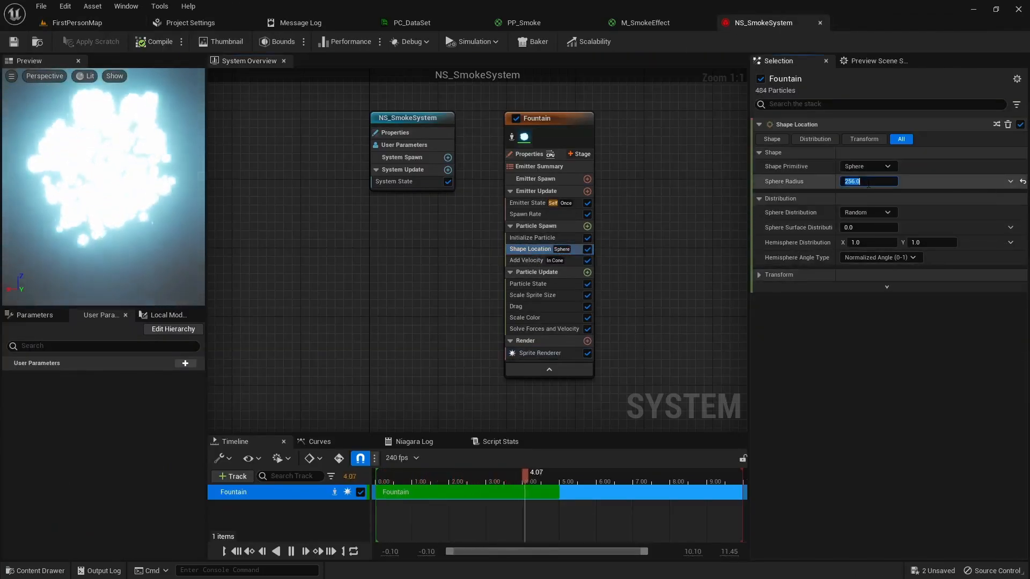
pyautogui.write('200')
pyautogui.press('Return')
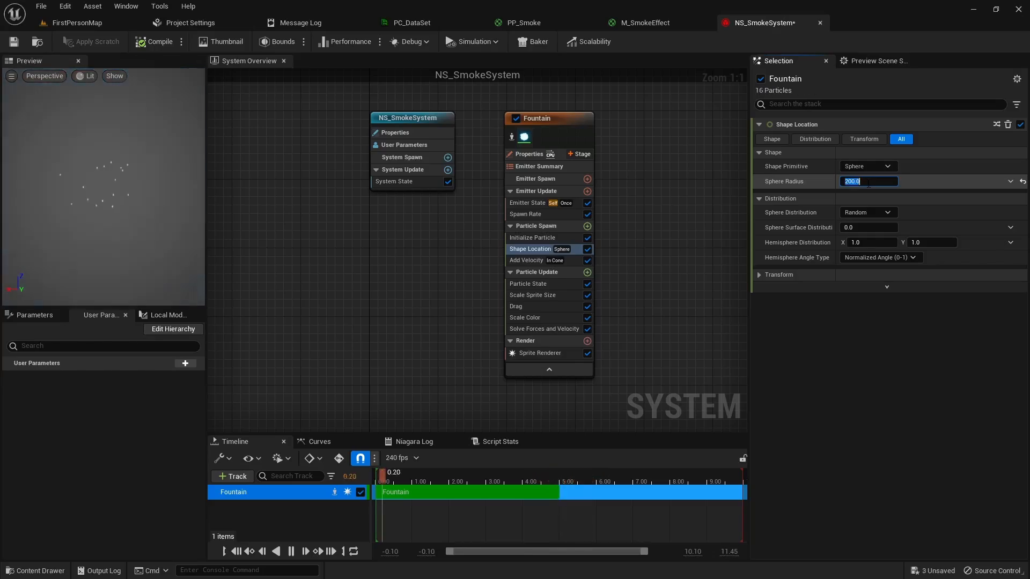
pyautogui.click(13, 42)
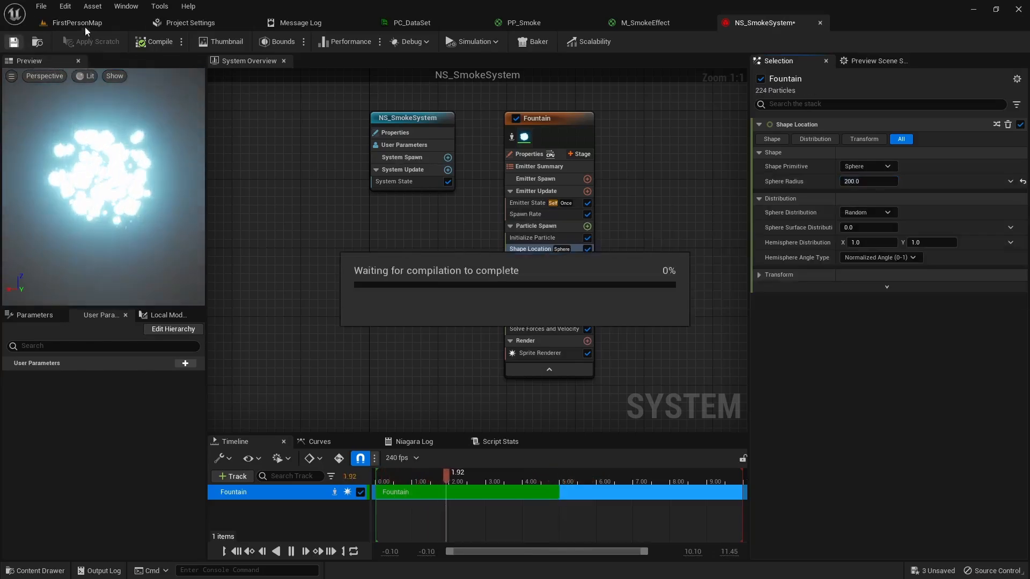
# Play FirstPersonMap, approach the smoke to check its spread, stop playing, and select the smoke in the level.
pyautogui.click(81, 24)
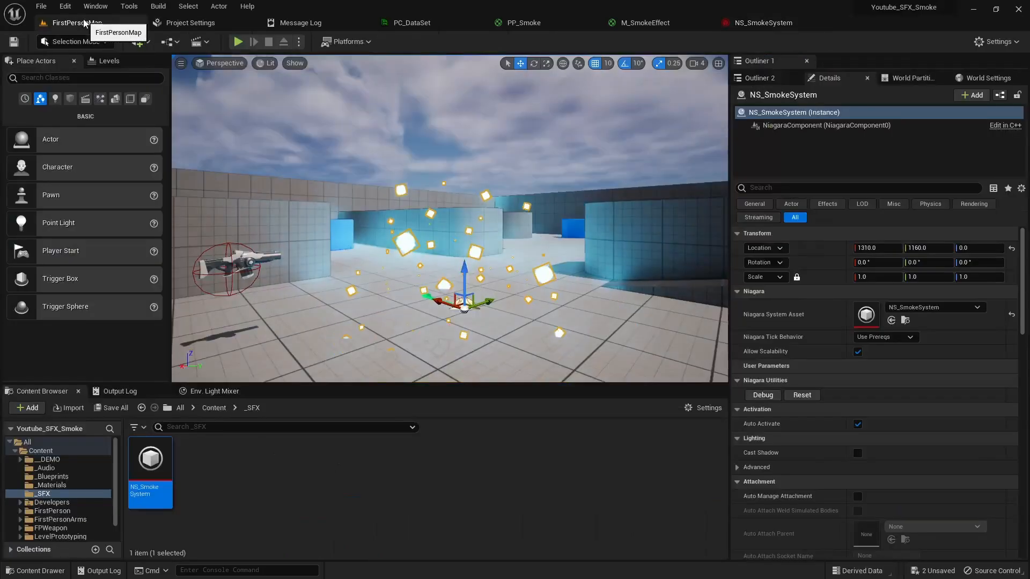
pyautogui.click(238, 42)
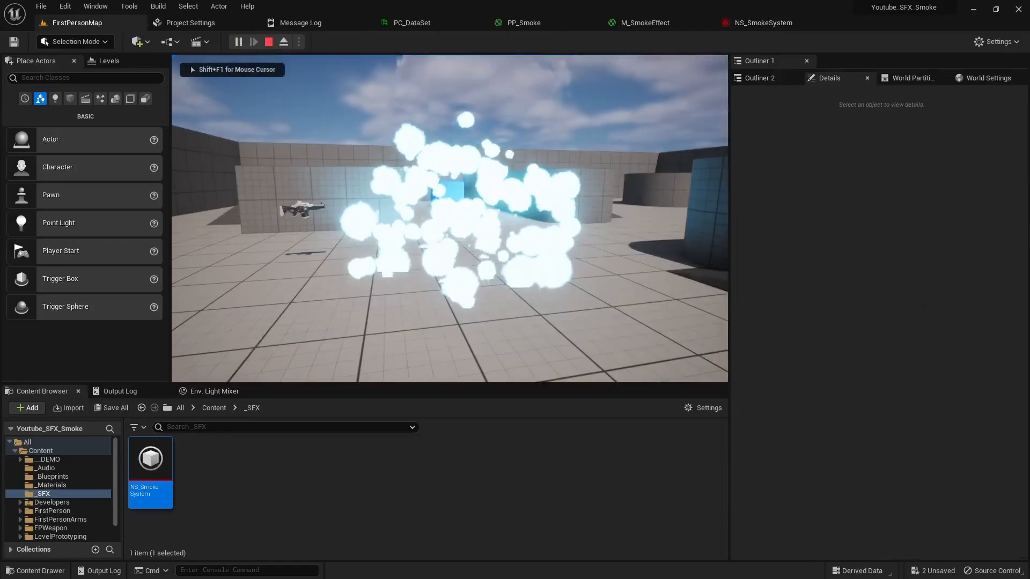
pyautogui.press('w')
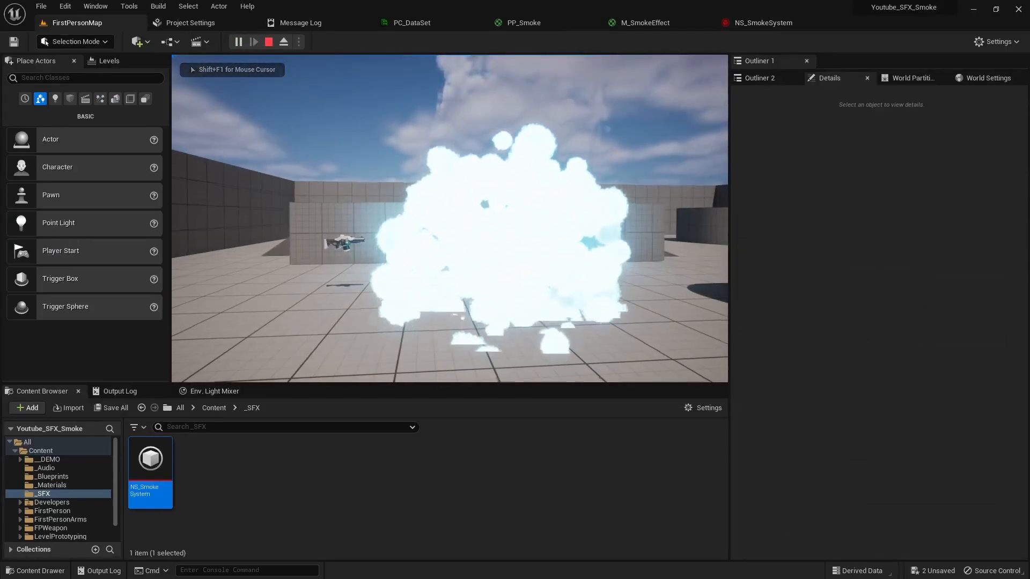
pyautogui.press('Escape')
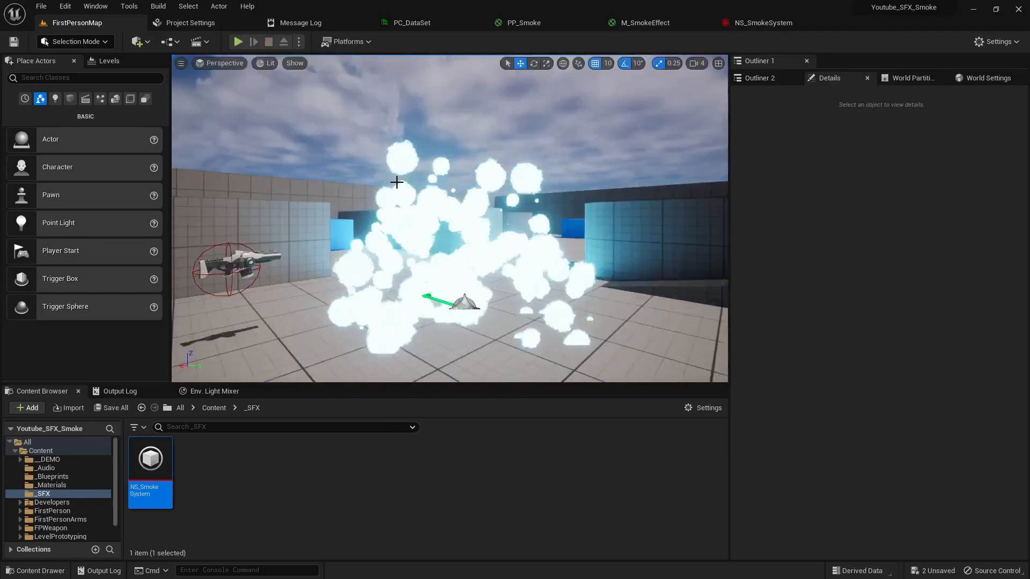
pyautogui.click(397, 182)
# Set the sphere radius of the Fountain's Shape Location in NS_SmokeSystem to 256.
pyautogui.click(763, 22)
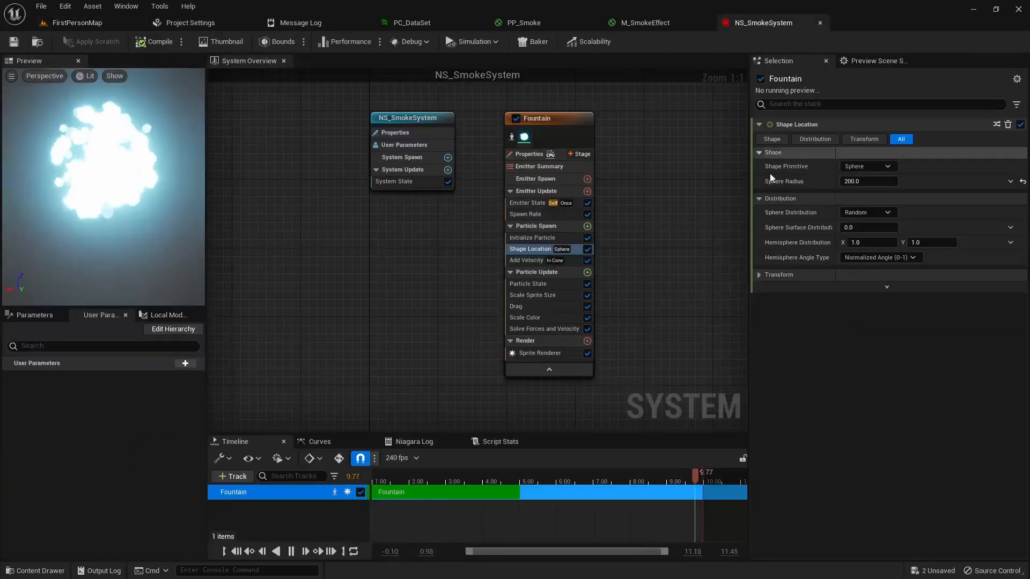
pyautogui.moveTo(872, 181); pyautogui.dragTo(874, 180)
pyautogui.click(874, 180)
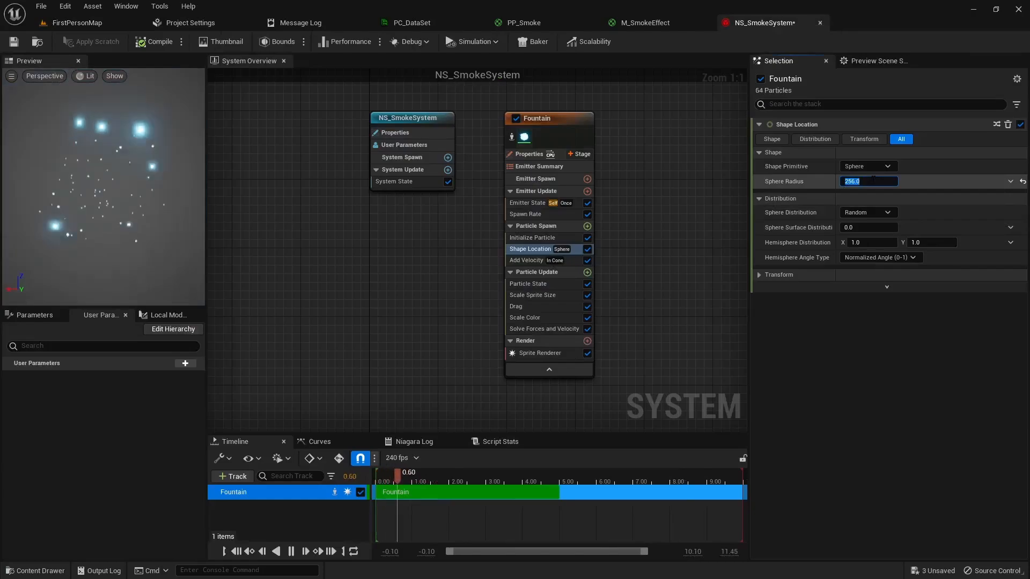
# Set the Fountain's SpawnRate to 150 particles per second.
pyautogui.click(529, 215)
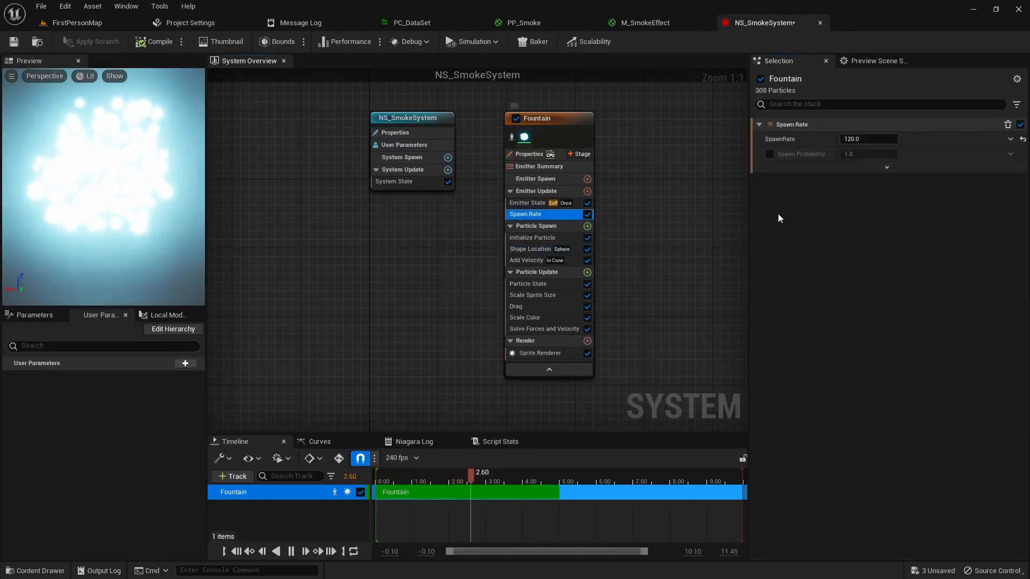
pyautogui.click(869, 139)
pyautogui.write('150')
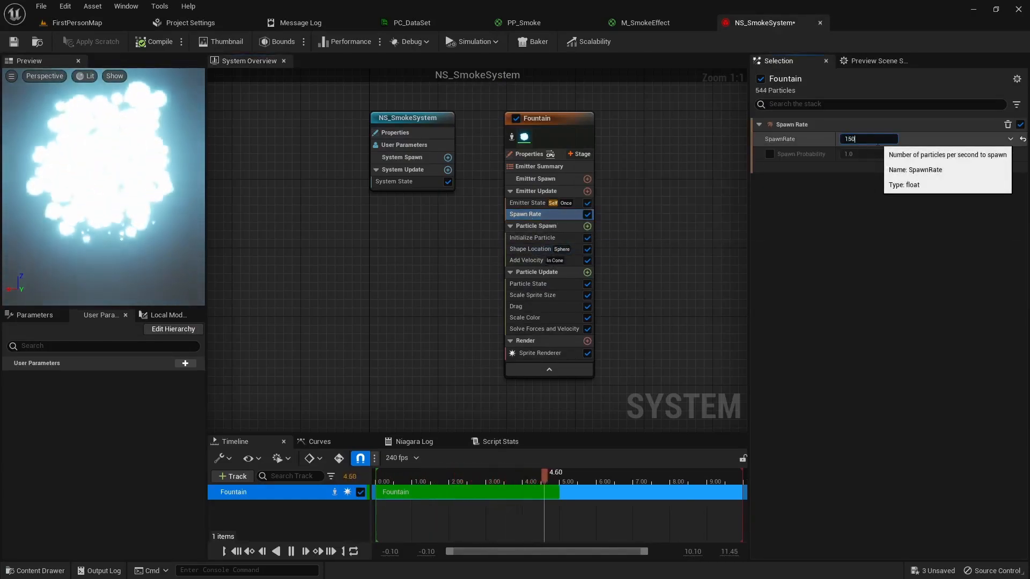
pyautogui.press('Return')
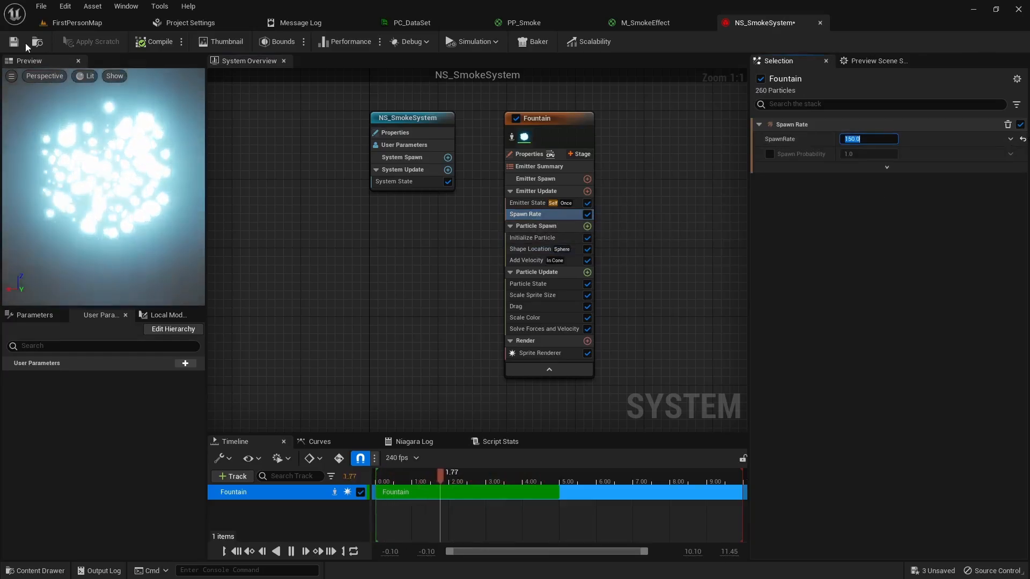
# Check the minimum uniform sprite size in the Fountain's Initialize Particle module and save NS_SmokeSystem.
pyautogui.click(537, 237)
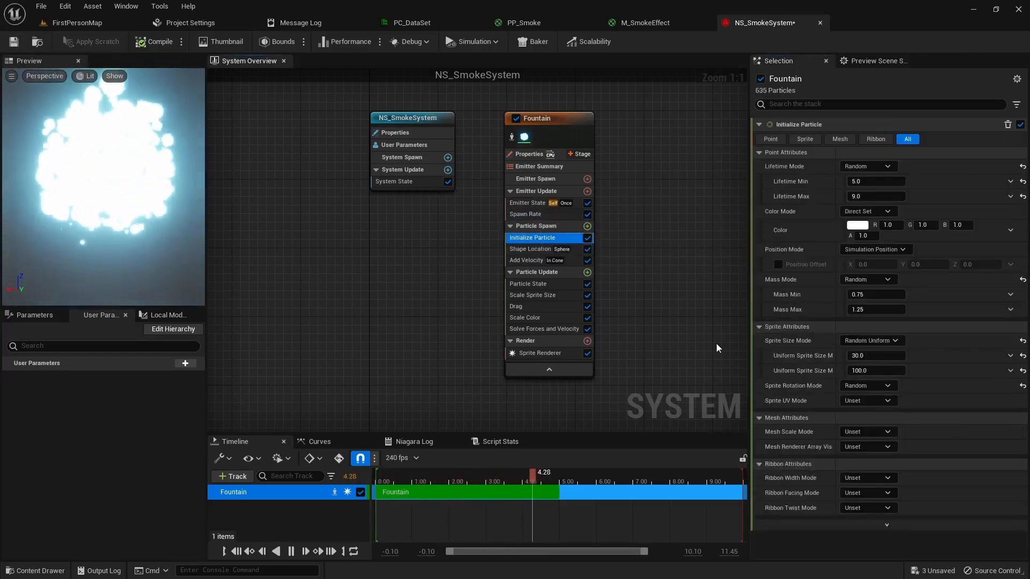
pyautogui.click(864, 355)
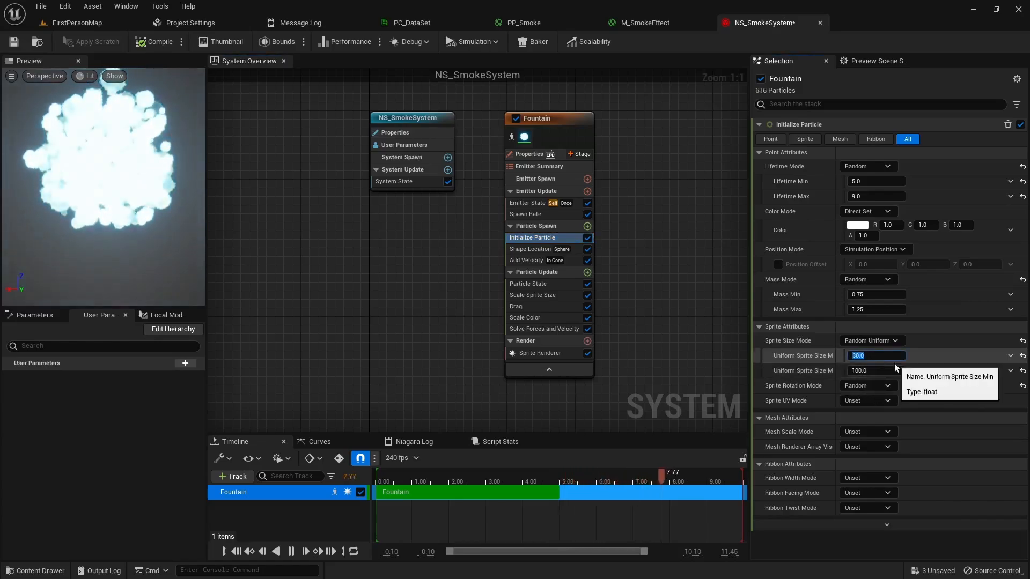
pyautogui.press('Return')
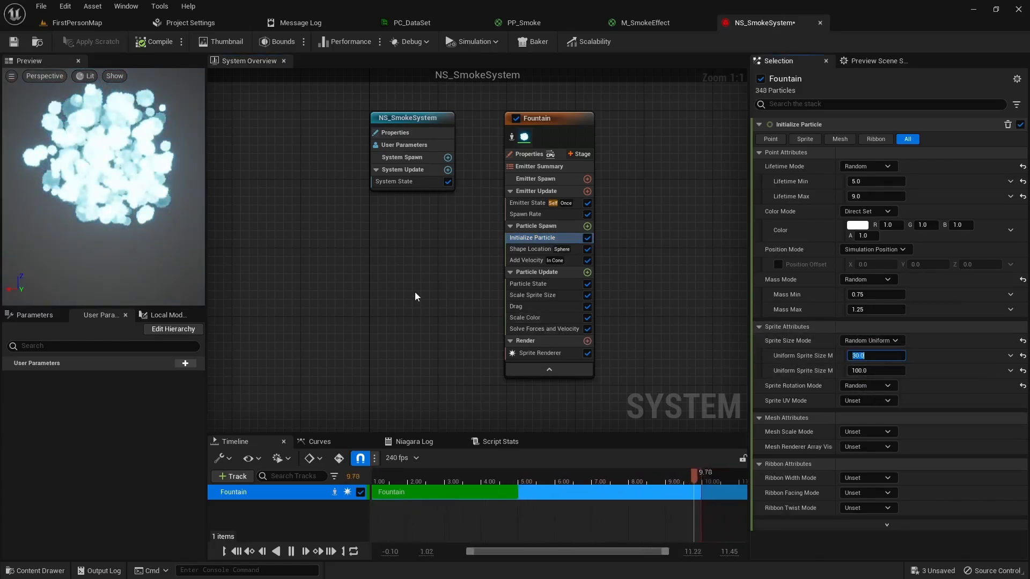
pyautogui.click(14, 41)
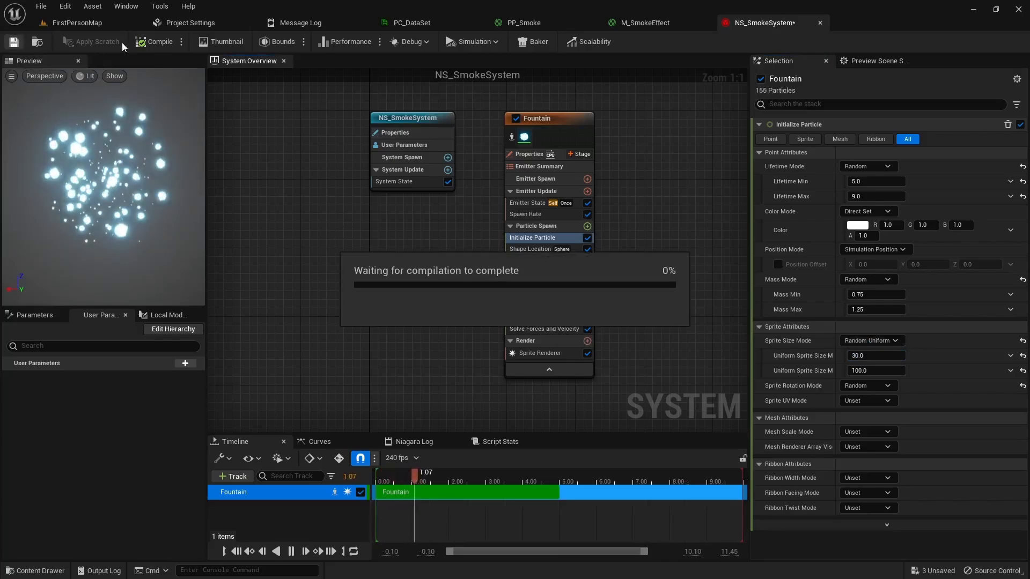
# Play FirstPersonMap and walk around and through the smoke to judge its density, then select the smoke in the stopped level.
pyautogui.click(92, 24)
pyautogui.click(238, 41)
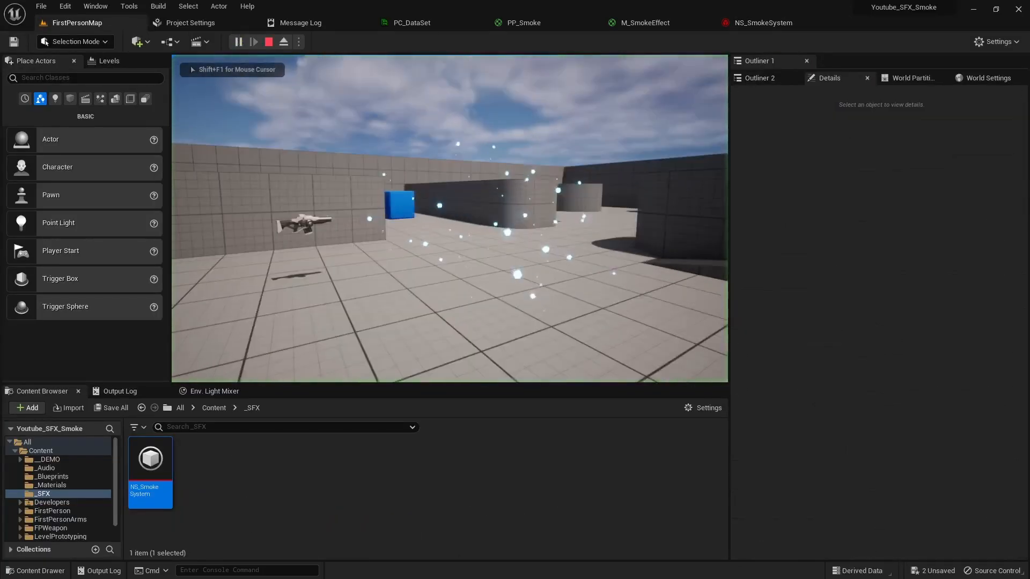
pyautogui.press('w')
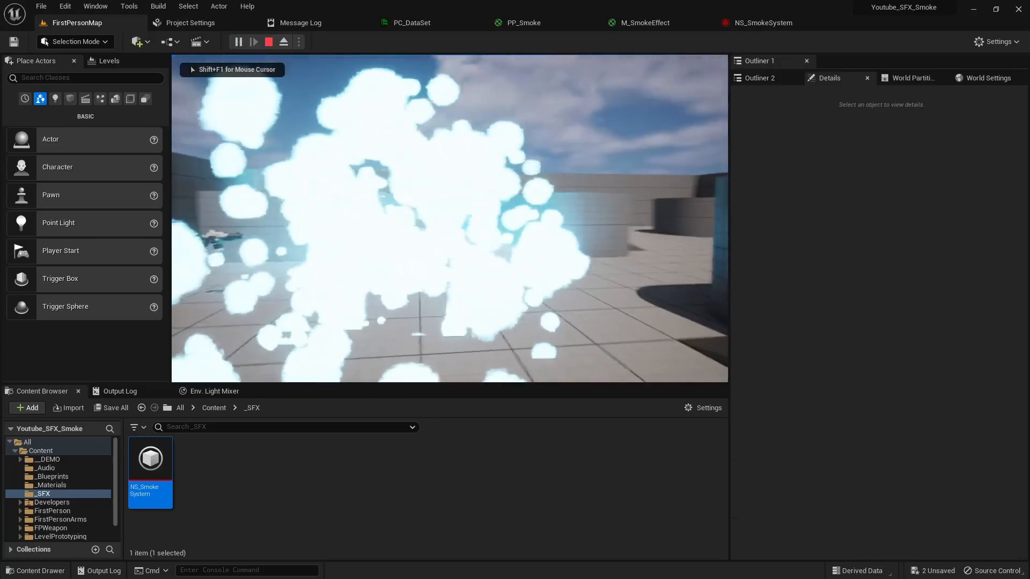
pyautogui.press('d')
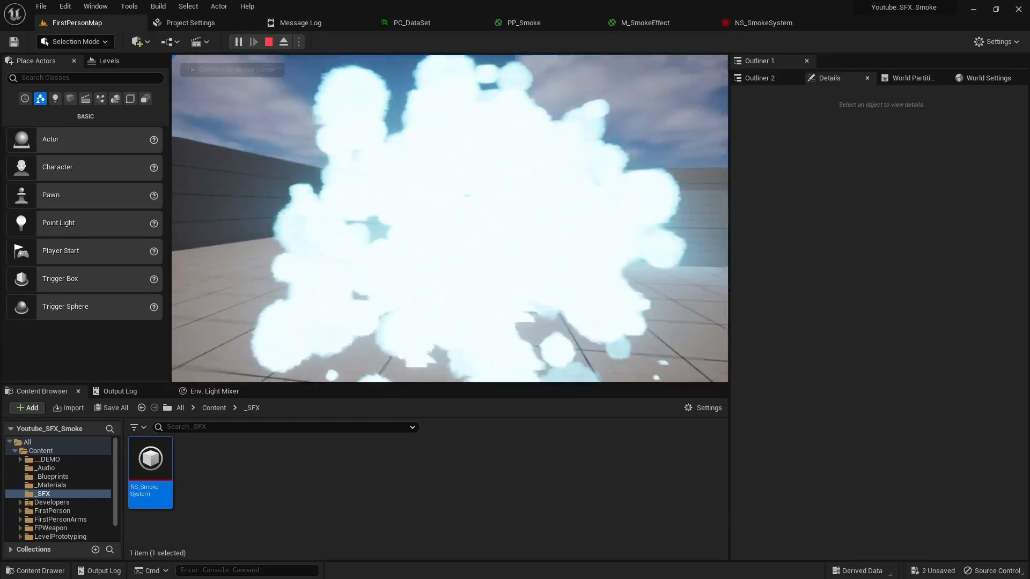
pyautogui.press('w')
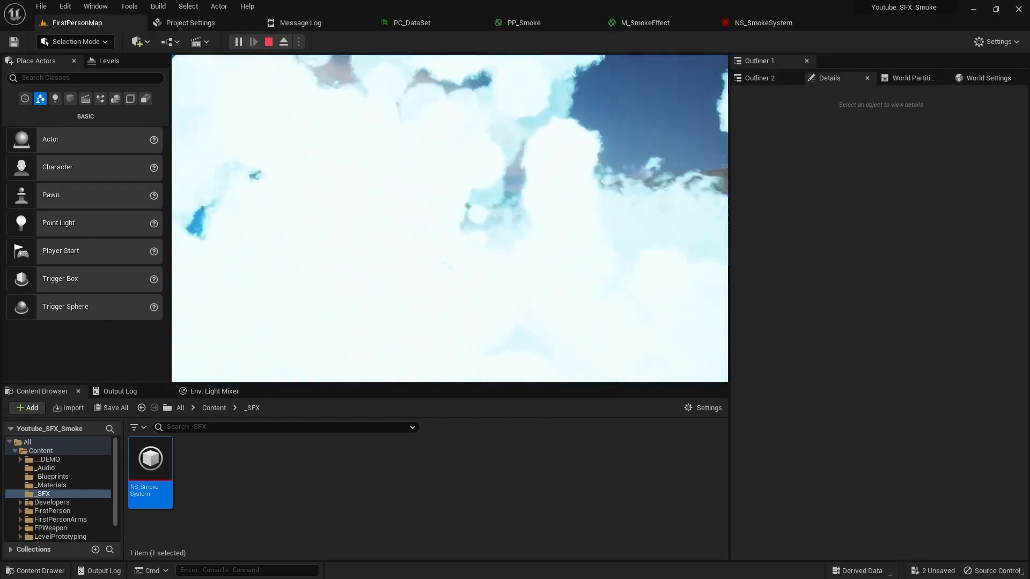
pyautogui.press('a')
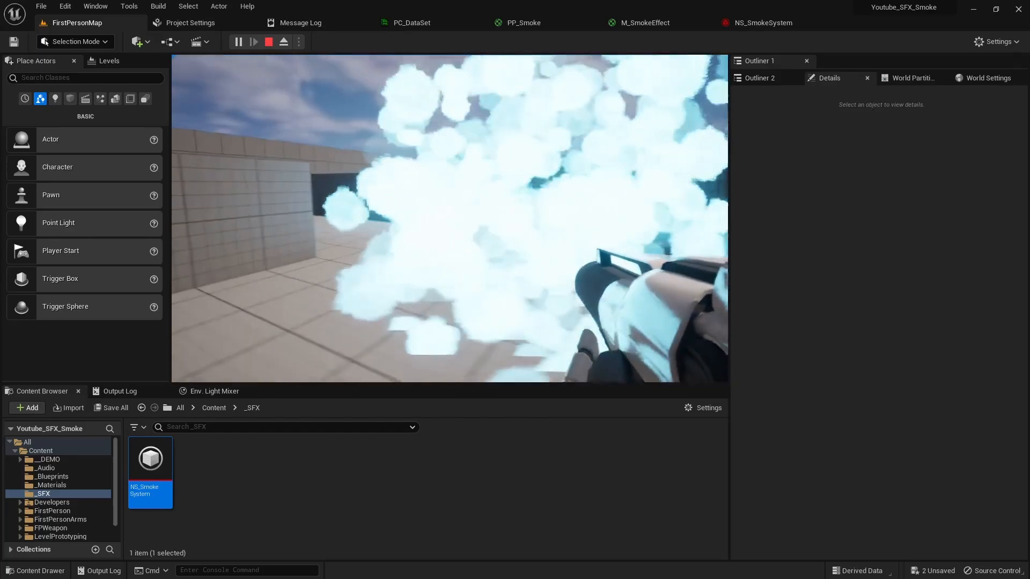
pyautogui.press('w')
pyautogui.press('s')
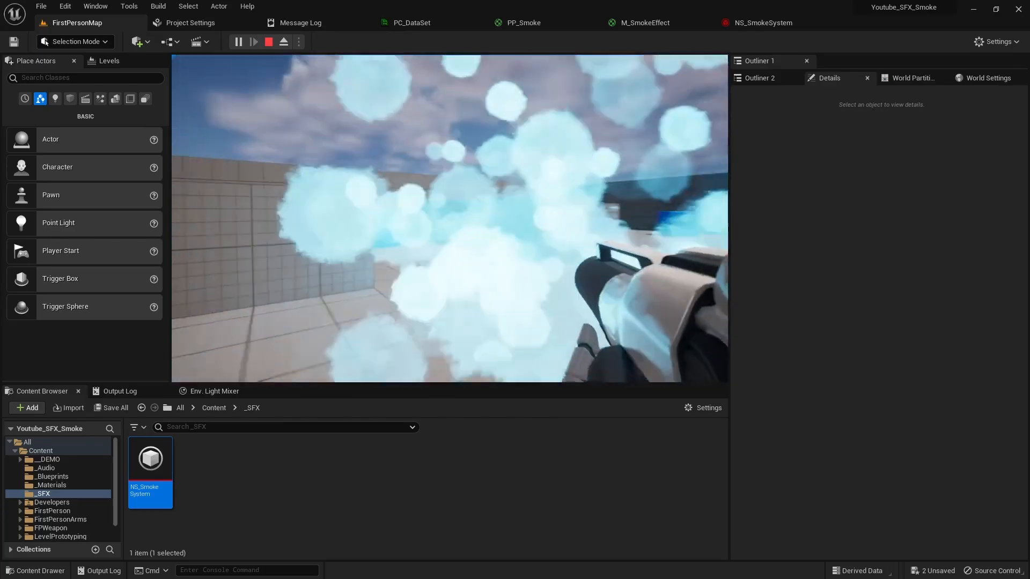
pyautogui.click(441, 169)
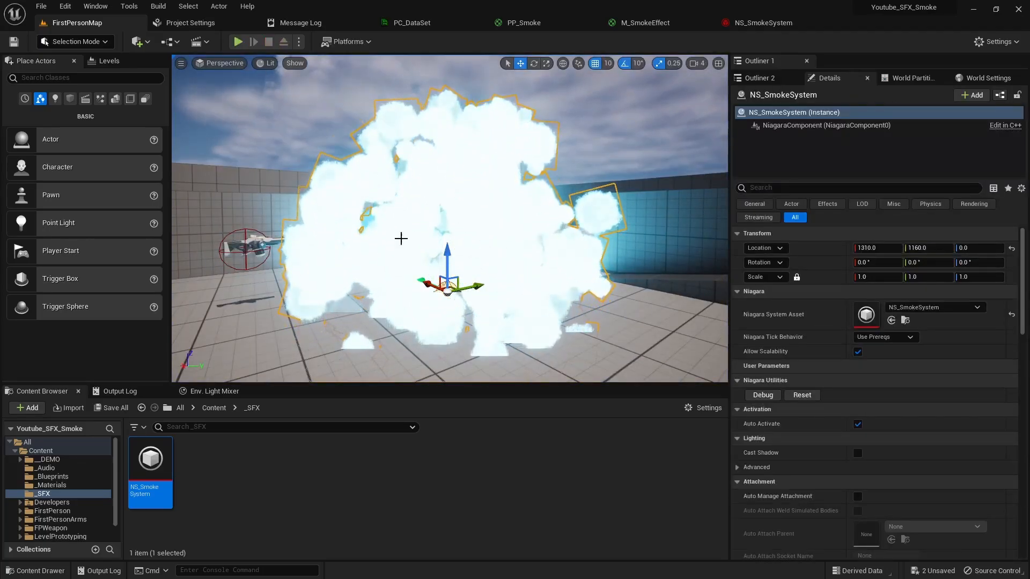
# Play FirstPersonMap again, move between the walls to view the blue and green smoke from a distance, and end the session.
pyautogui.click(239, 42)
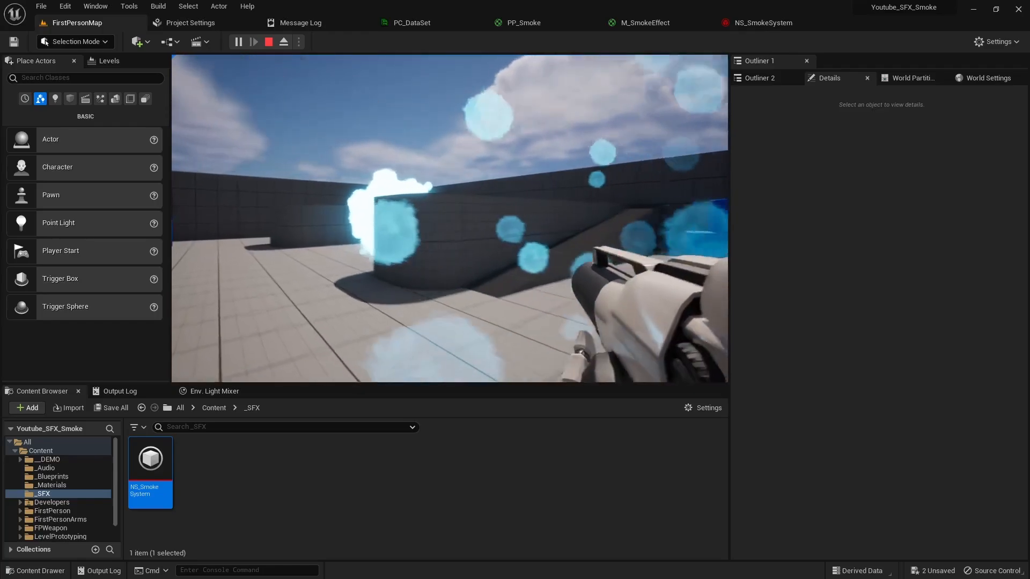
pyautogui.press('d')
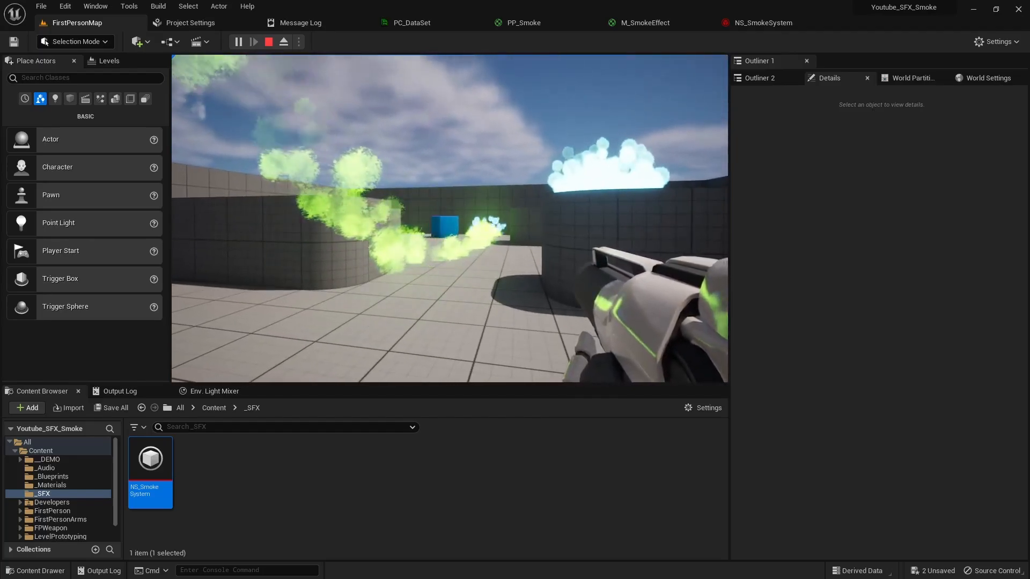
pyautogui.press('w')
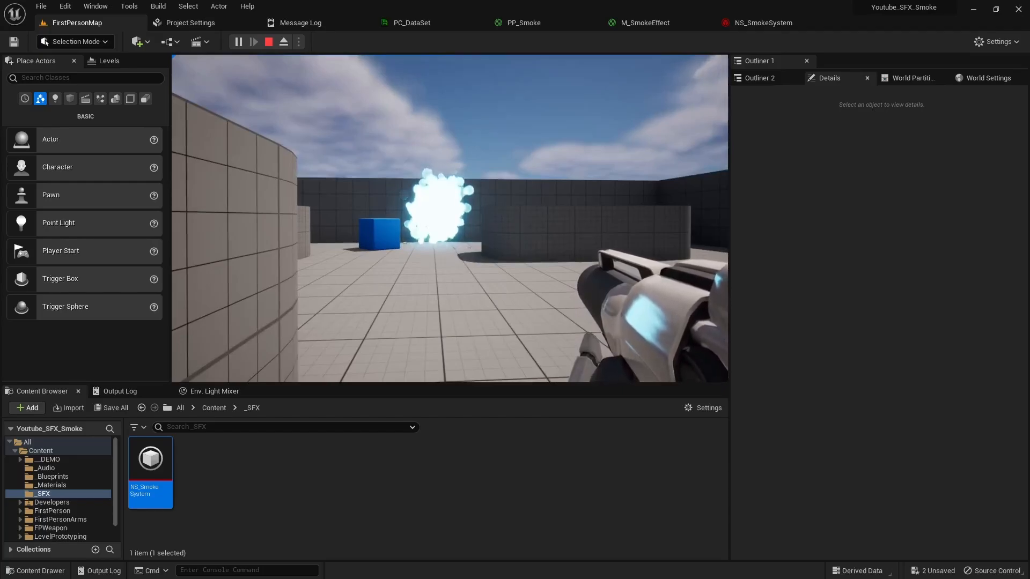
pyautogui.press('d')
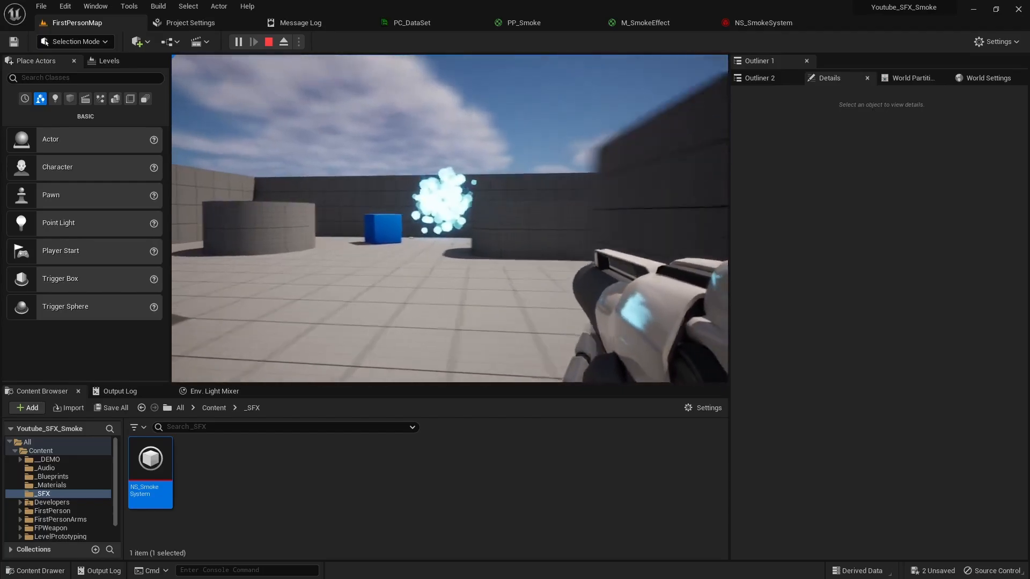
pyautogui.press('s')
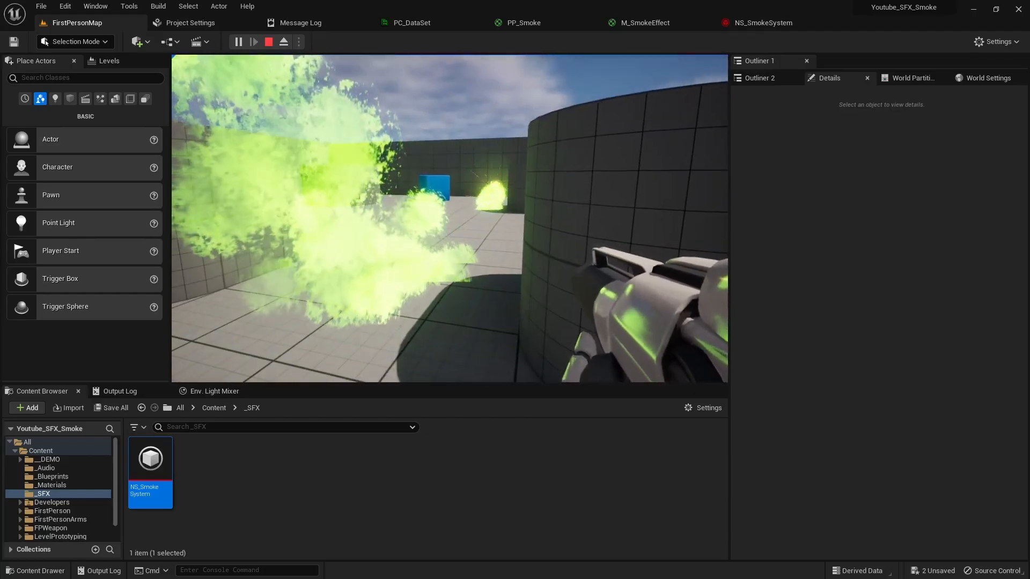
pyautogui.press('d')
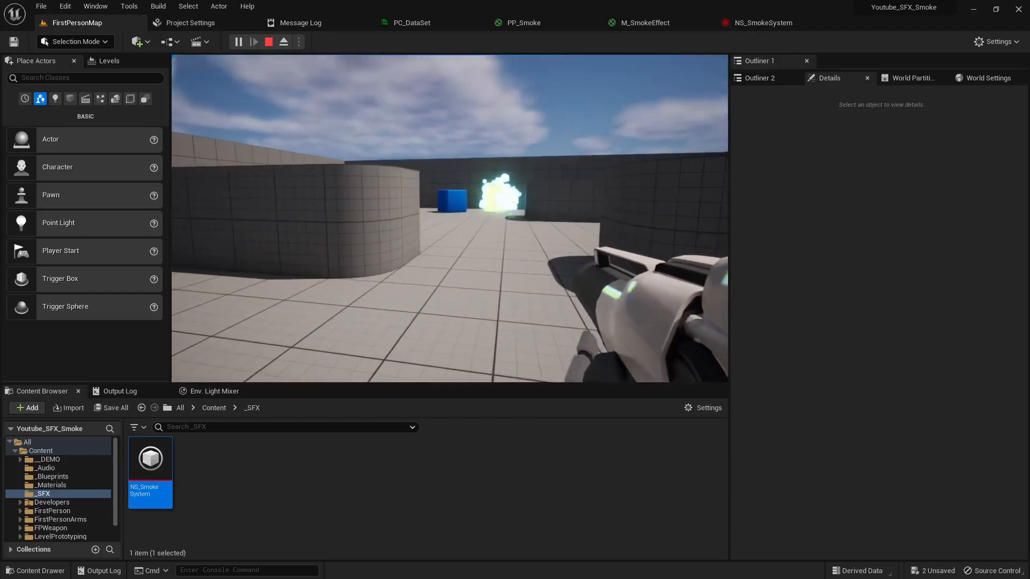
pyautogui.press('Escape')
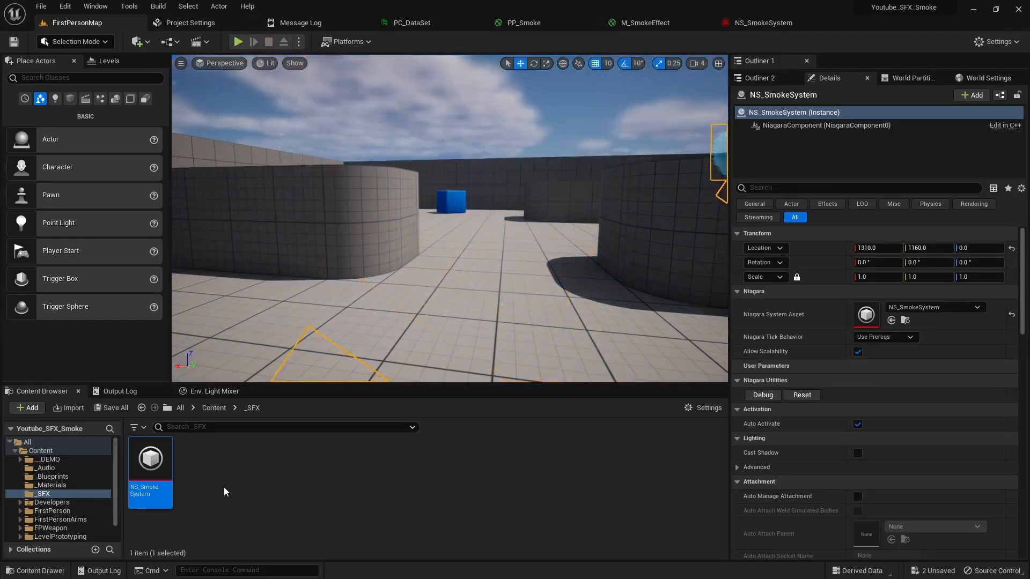
# Duplicate the NS_SmokeSystem asset in the _SFX folder and name the copy NS_SmokeTrailSystem.
pyautogui.click(153, 465)
pyautogui.rightClick(152, 465)
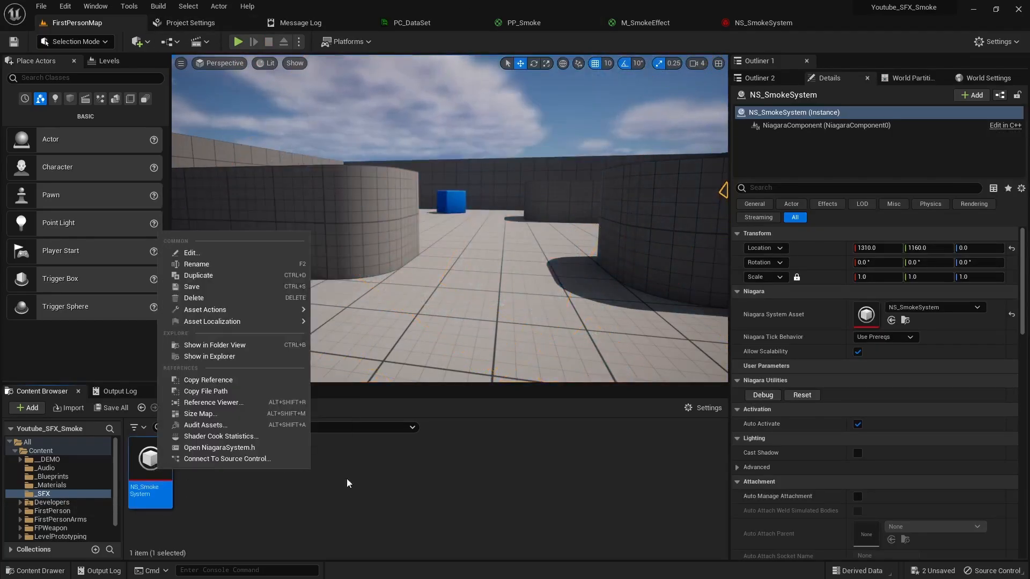
pyautogui.click(205, 277)
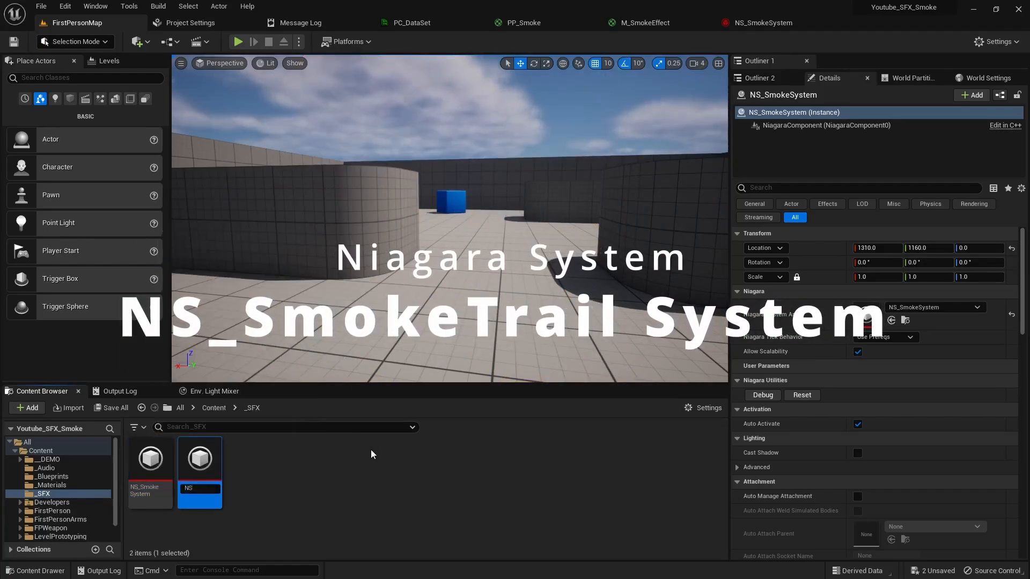
pyautogui.write('NS_Smo')
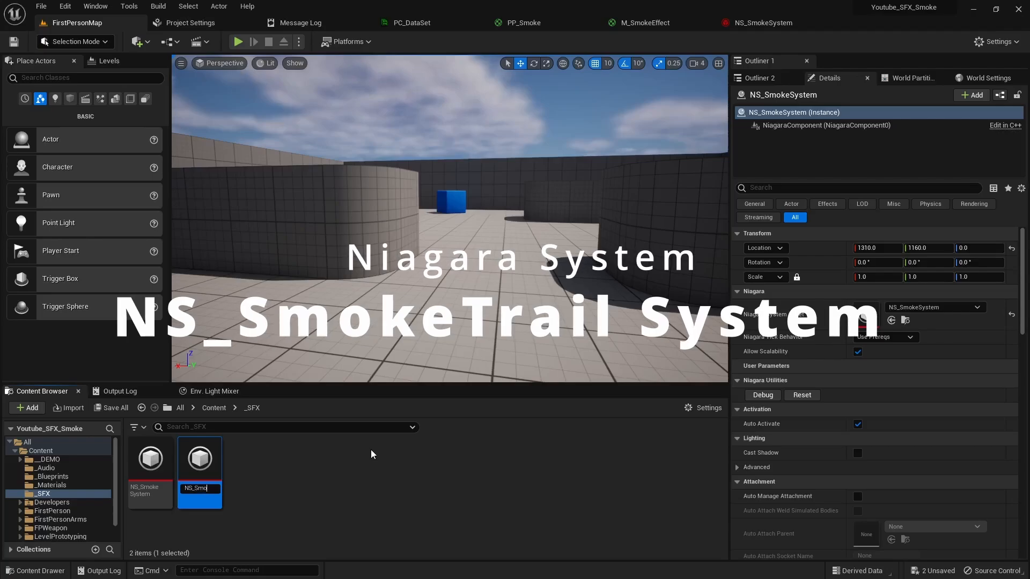
pyautogui.write('keTrailSystem')
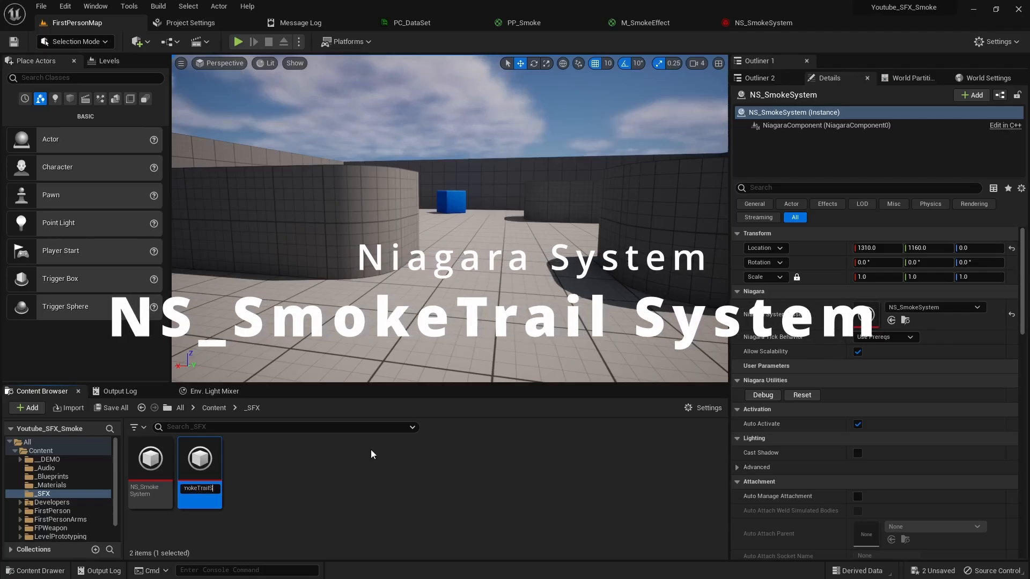
pyautogui.press('Return')
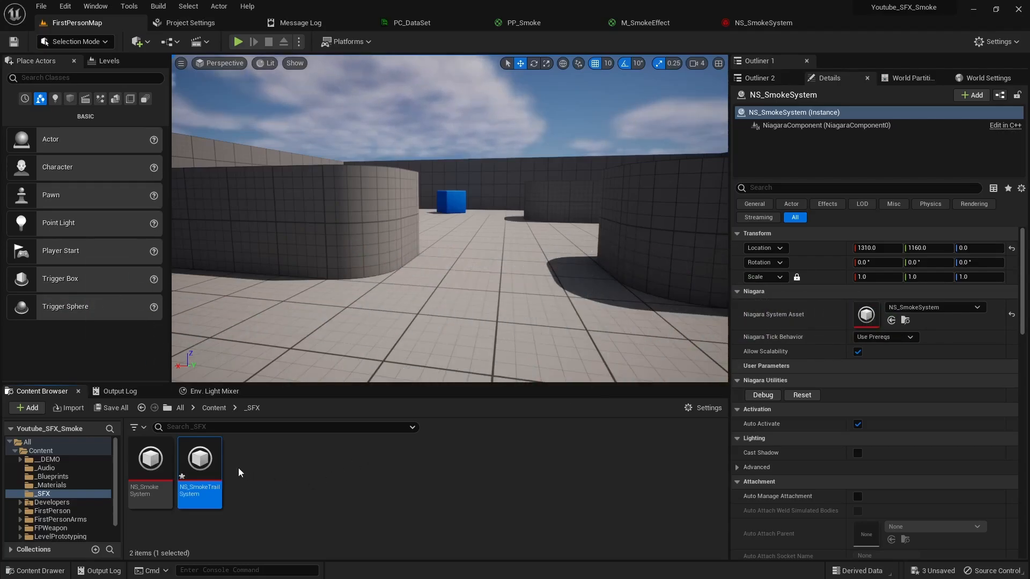
# Open NS_SmokeTrailSystem and set the Loop Duration in the Fountain's Emitter State to 3.0.
pyautogui.doubleClick(207, 464)
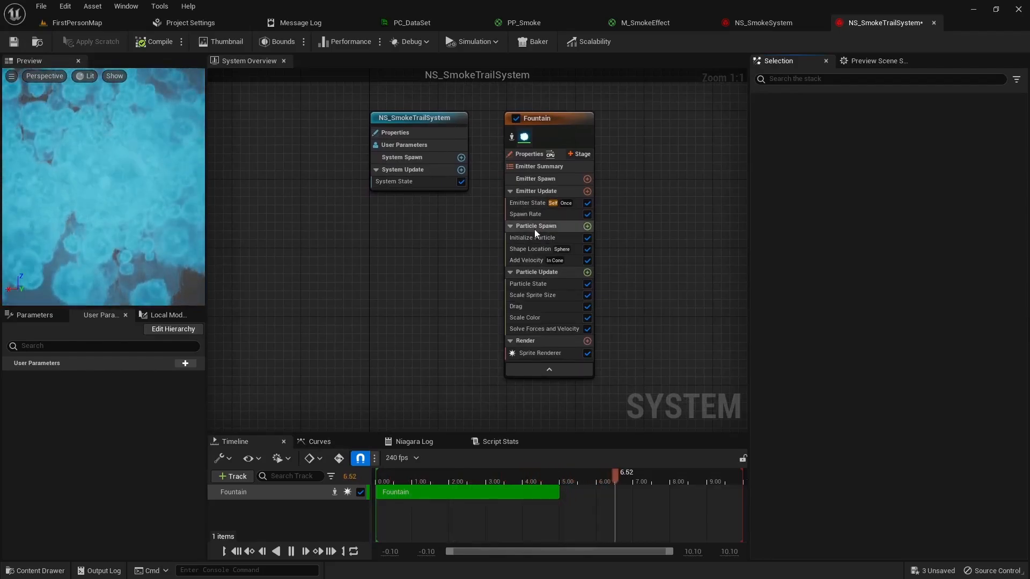
pyautogui.click(527, 204)
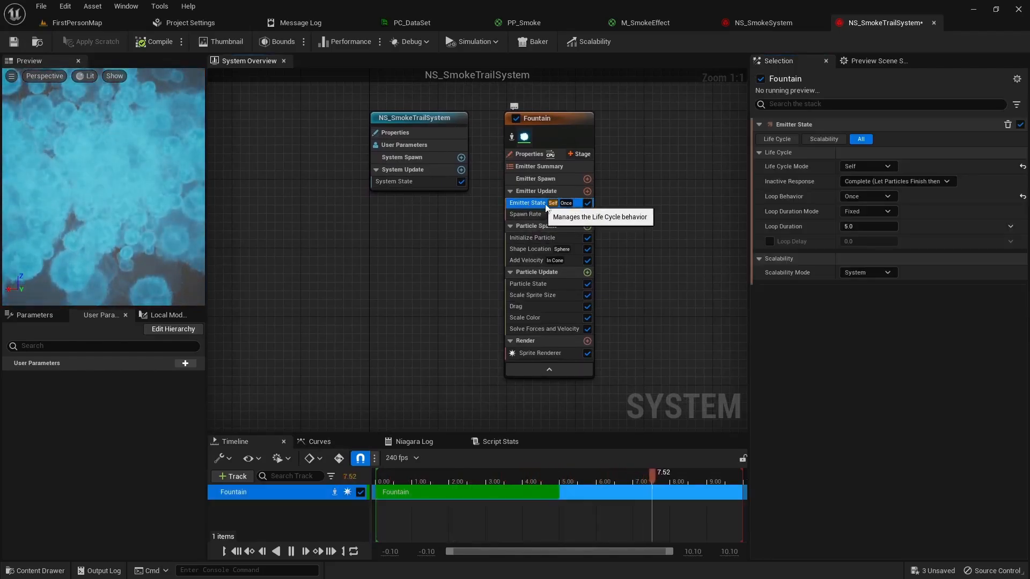
pyautogui.click(853, 227)
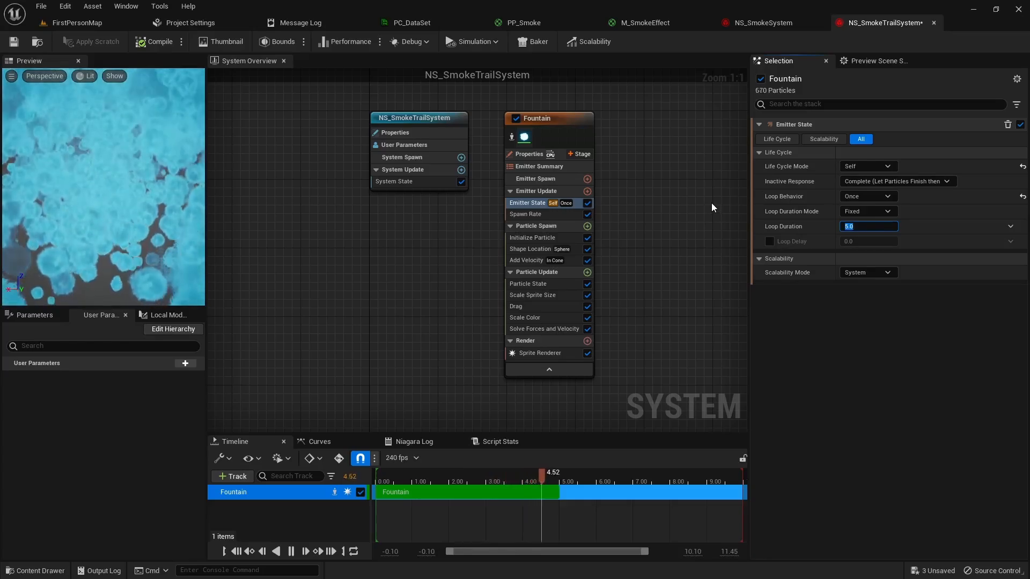
pyautogui.write('3')
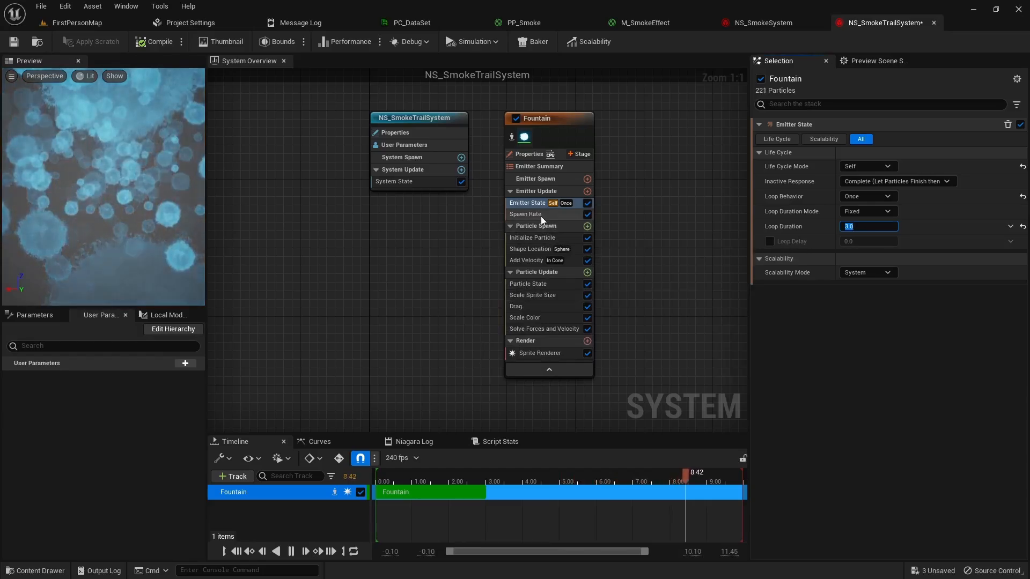
# Set the particle lifetime in the Fountain's Initialize Particle module to a minimum of 2.0 and a maximum of 3.5.
pyautogui.click(538, 238)
pyautogui.click(869, 181)
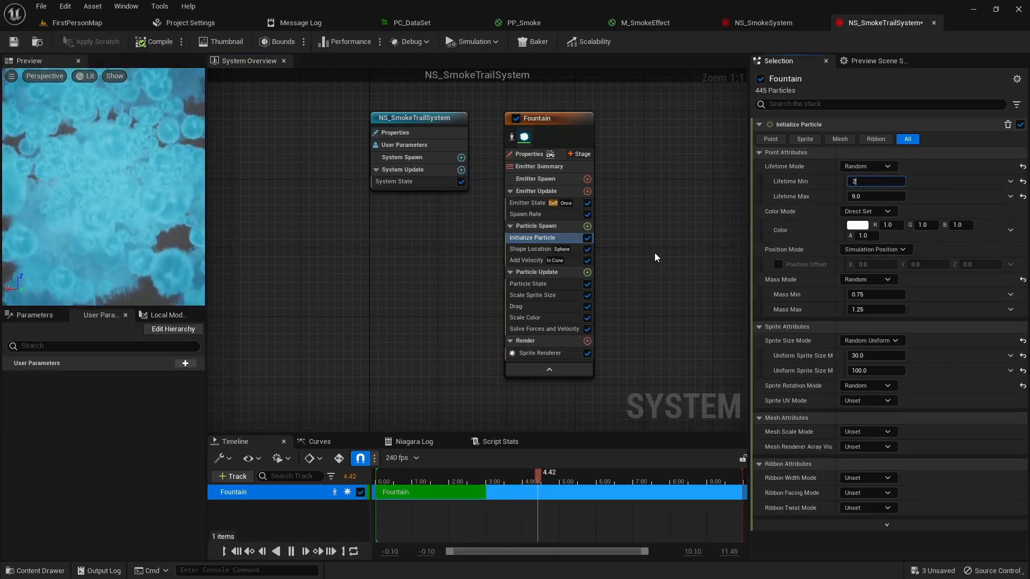
pyautogui.write('2')
pyautogui.press('Tab')
pyautogui.write('3.5')
pyautogui.press('Return')
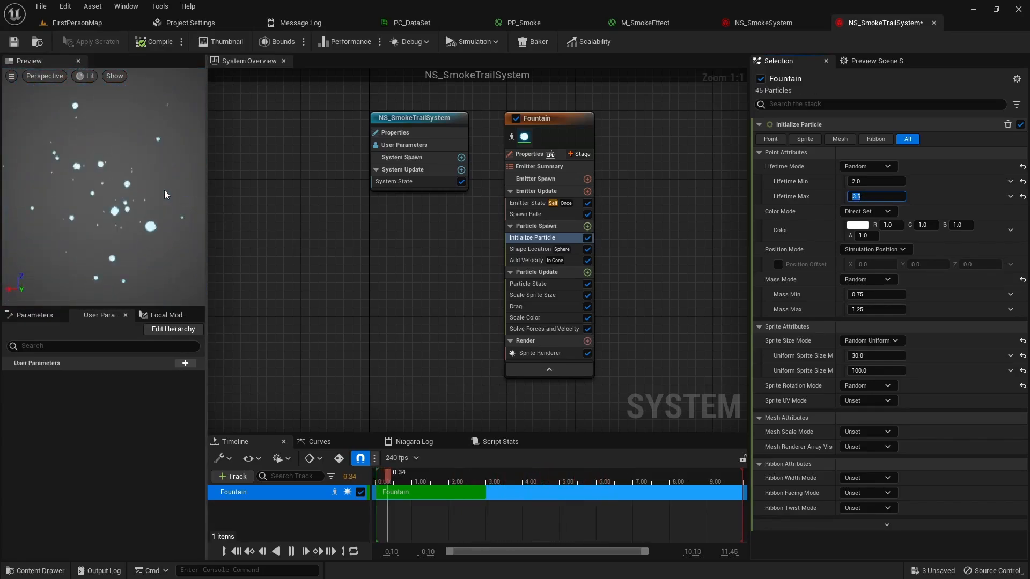
# Change the Fountain's Shape Location primitive to Cone and inspect the resulting smoke in the preview.
pyautogui.click(537, 249)
pyautogui.click(867, 166)
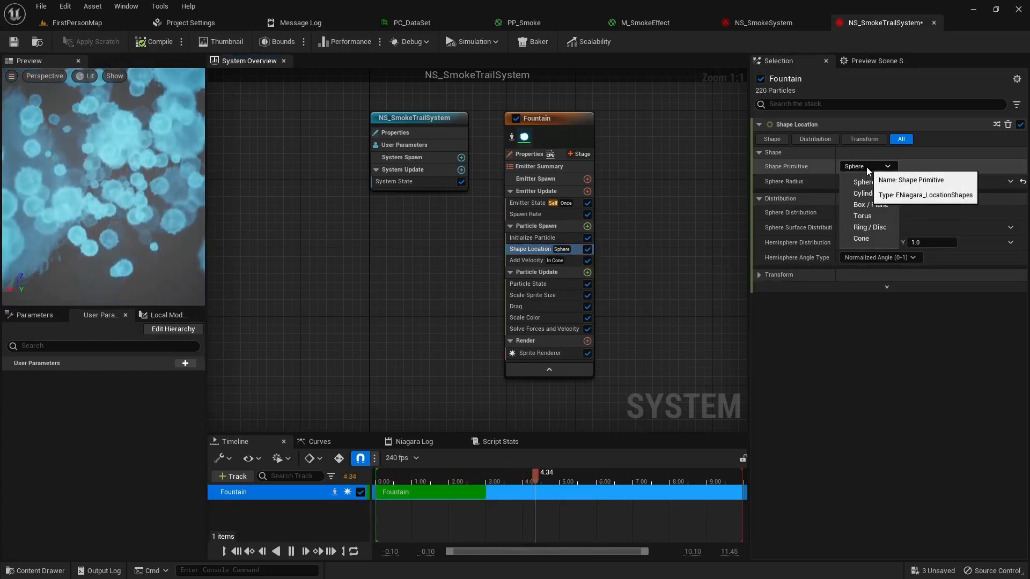
pyautogui.click(865, 238)
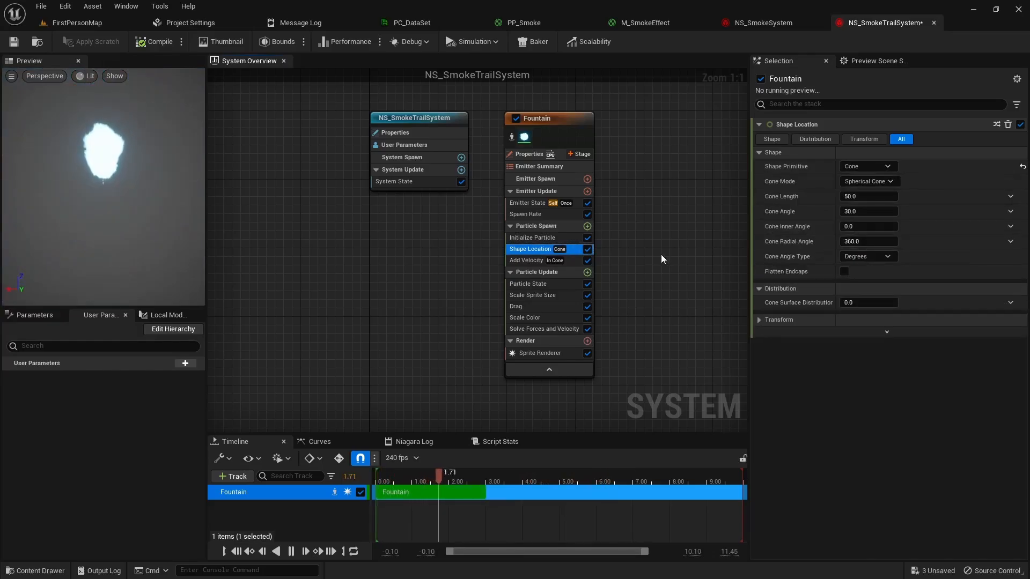
pyautogui.scroll(3, 157, 190)
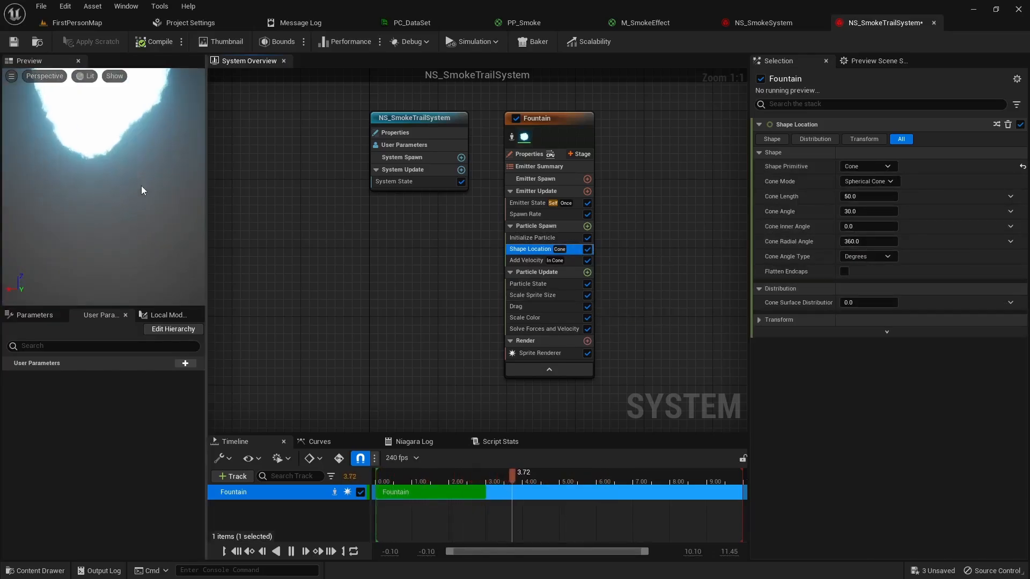
pyautogui.moveTo(177, 148); pyautogui.dragTo(169, 147)
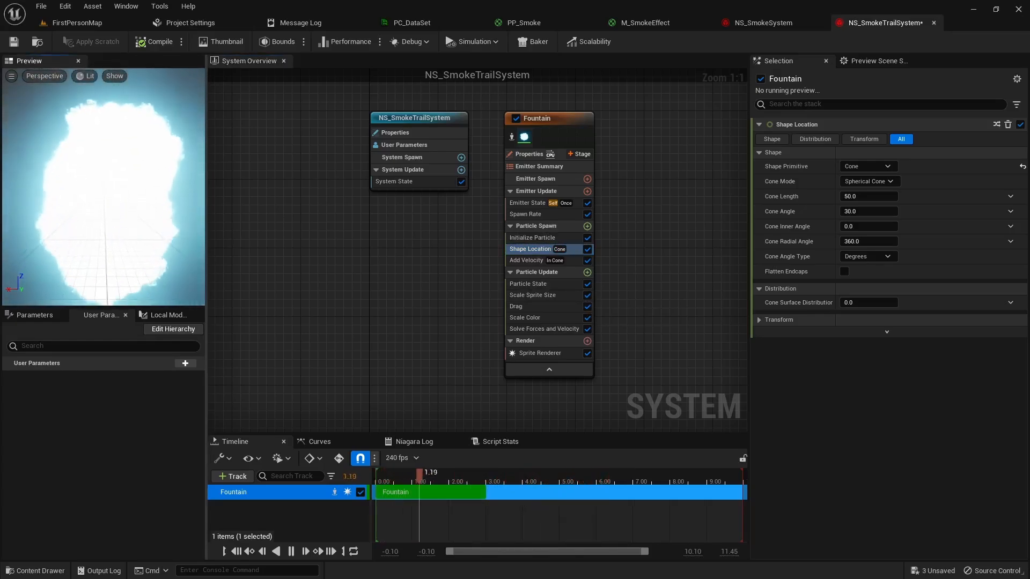
pyautogui.scroll(-3, 163, 136)
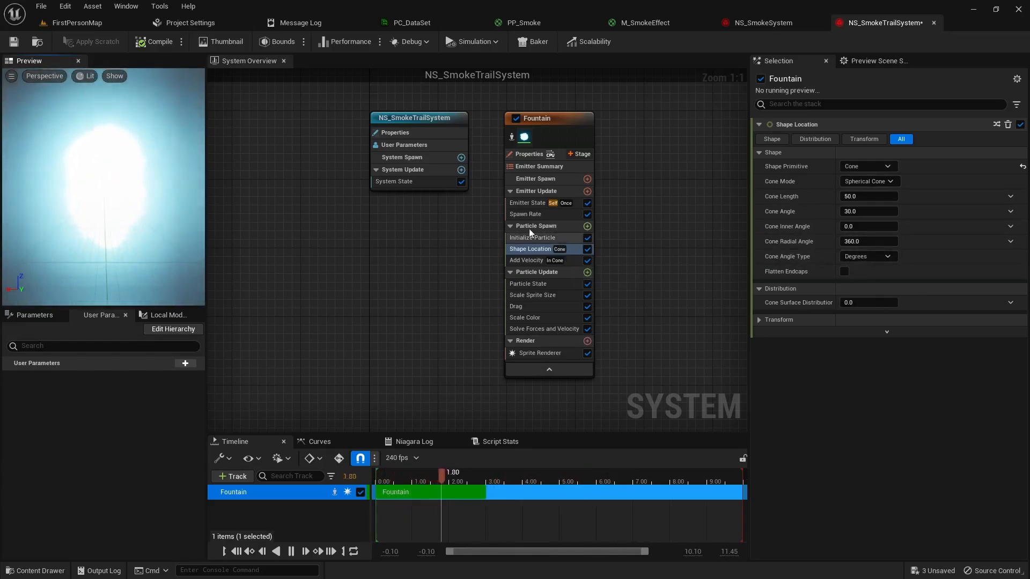
# Save NS_SmokeTrailSystem and compare it with the NS_SmokeSystem effect, returning to the trail system.
pyautogui.click(14, 42)
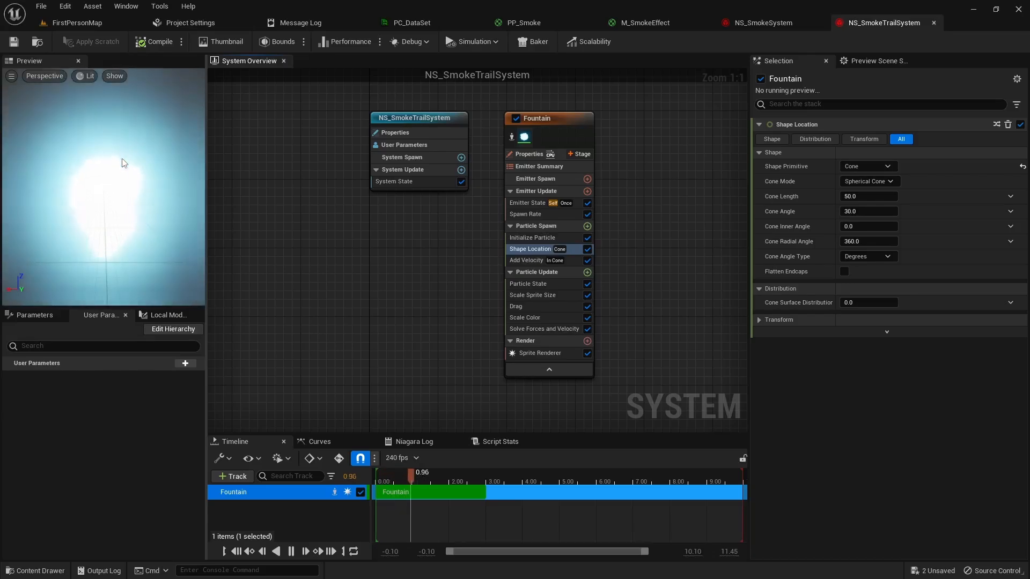
pyautogui.click(764, 22)
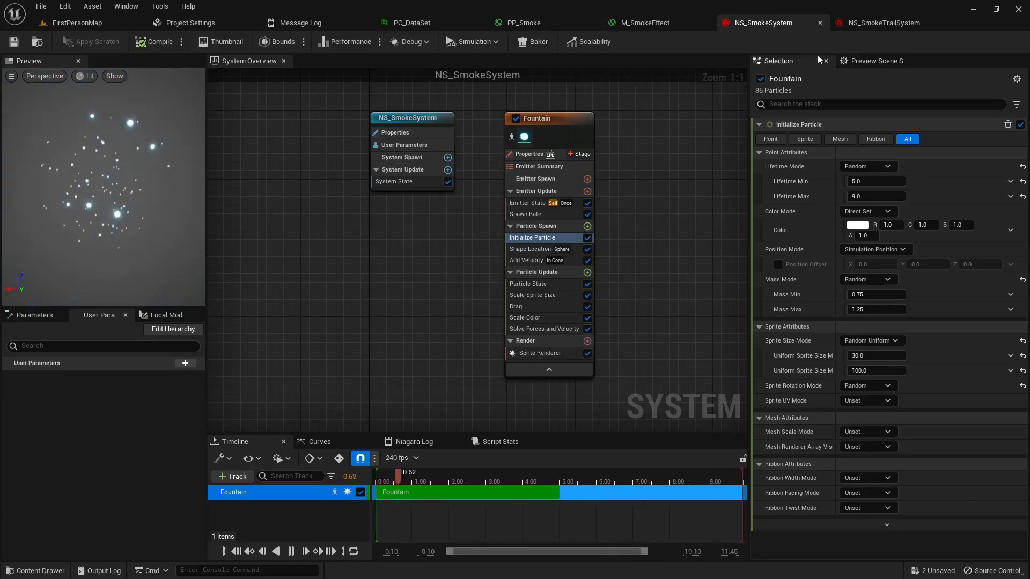
pyautogui.click(876, 24)
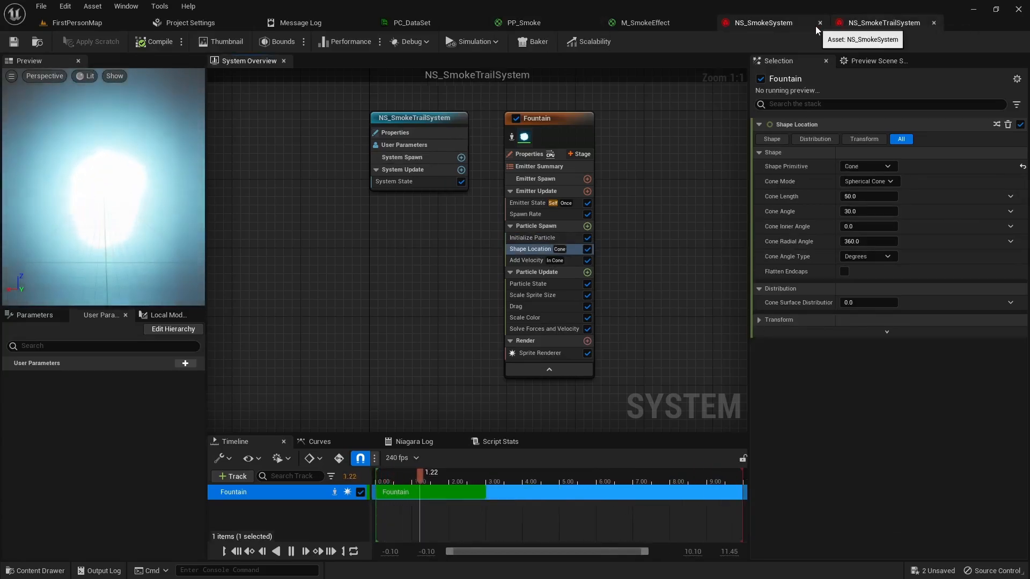